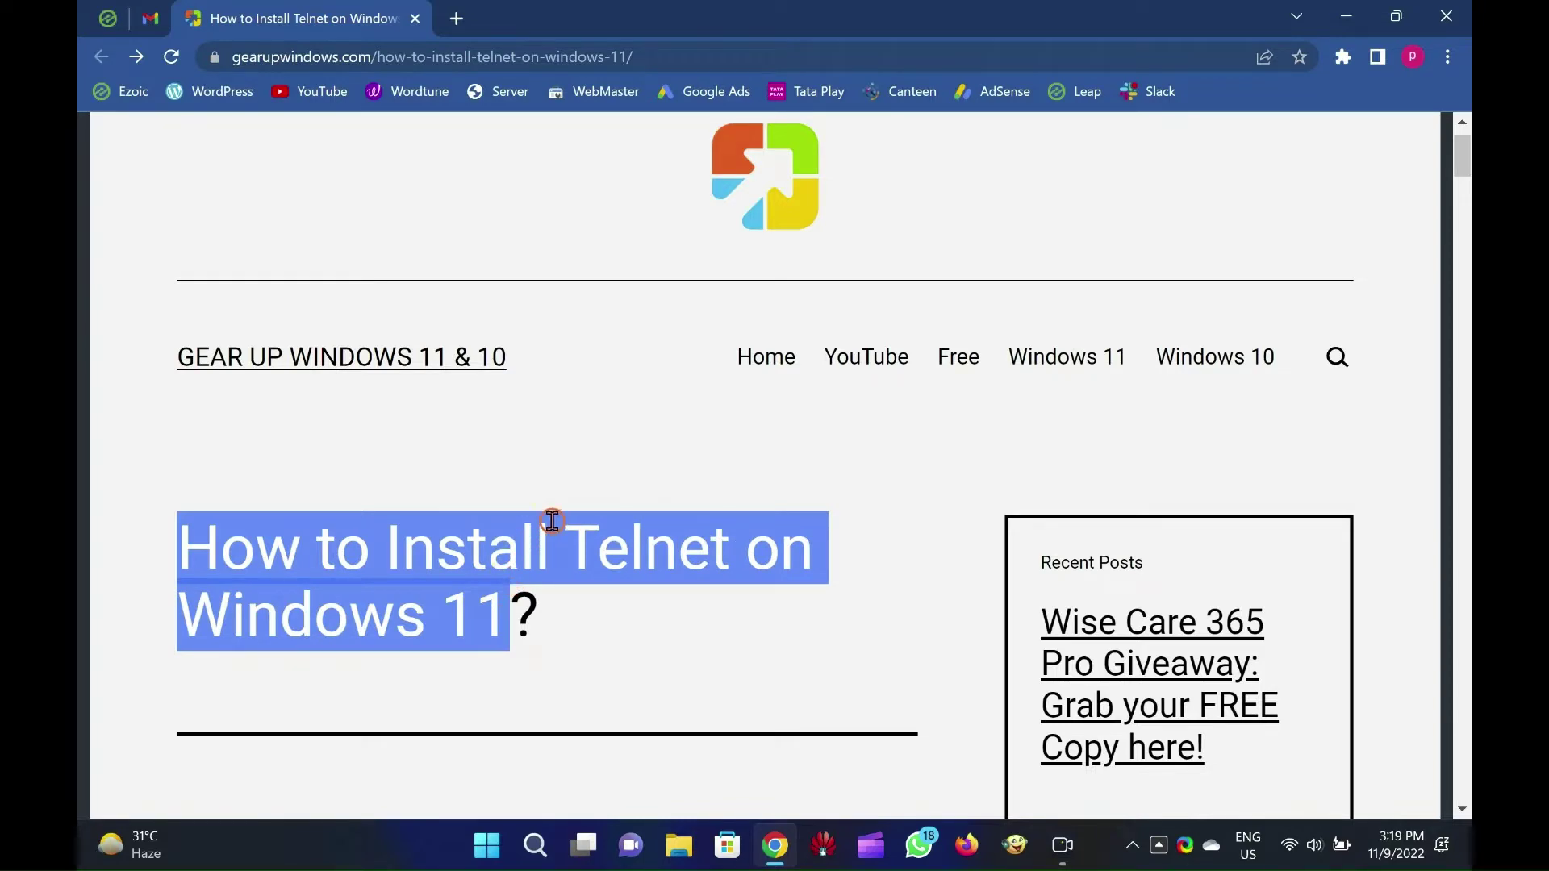
Select and copy the command "dism /online /Enable-Feature /FeatureName:TelnetClient" from the article's Command Prompt installation section
scroll(556, 533, "down", 20)
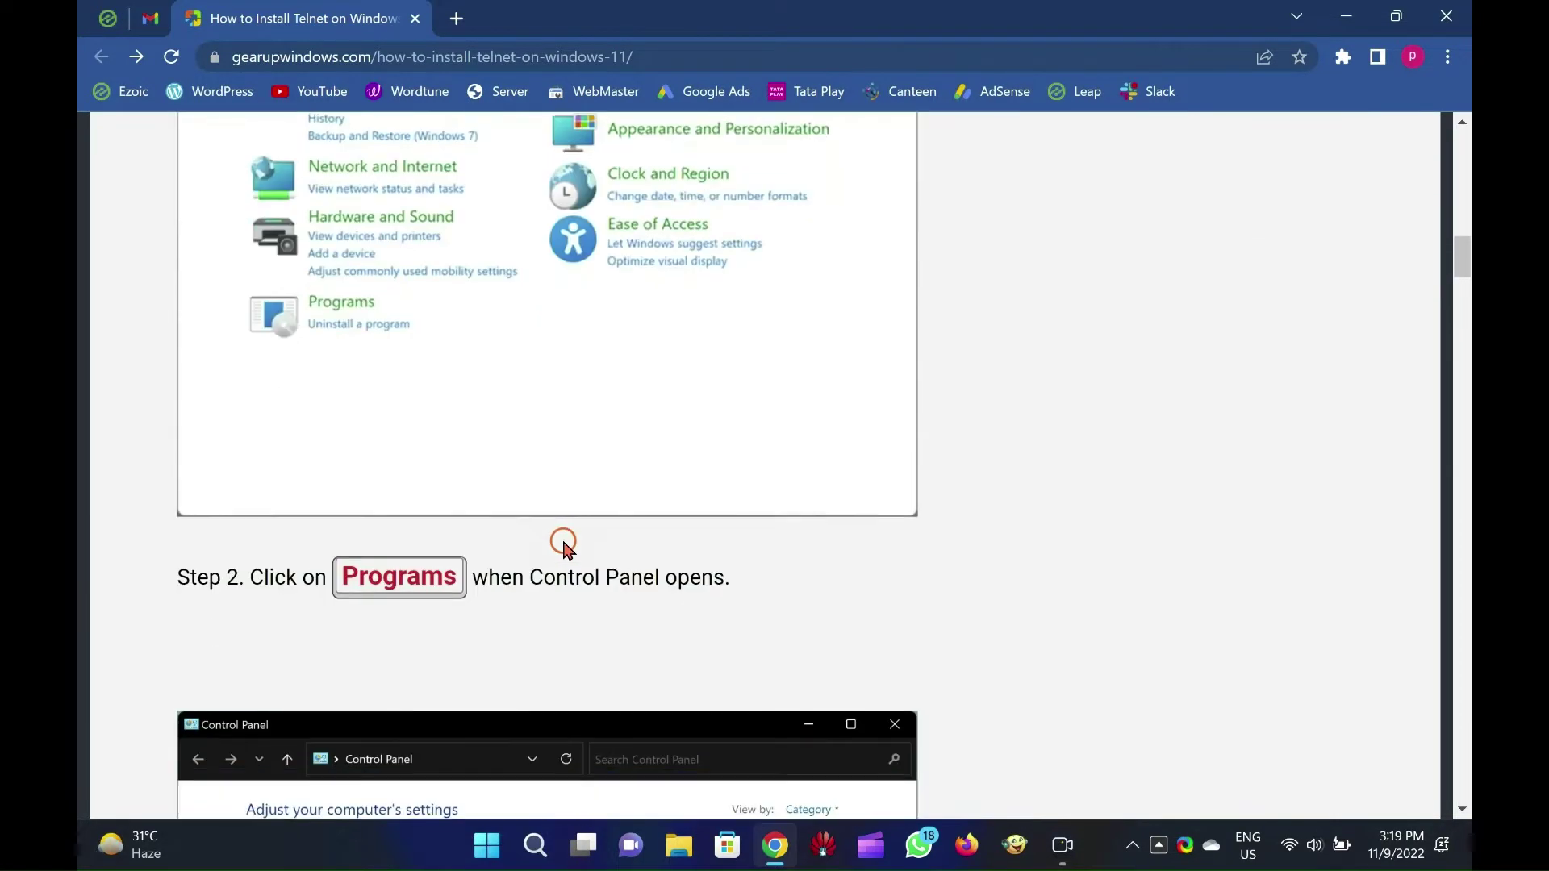
scroll(565, 547, "down", 20)
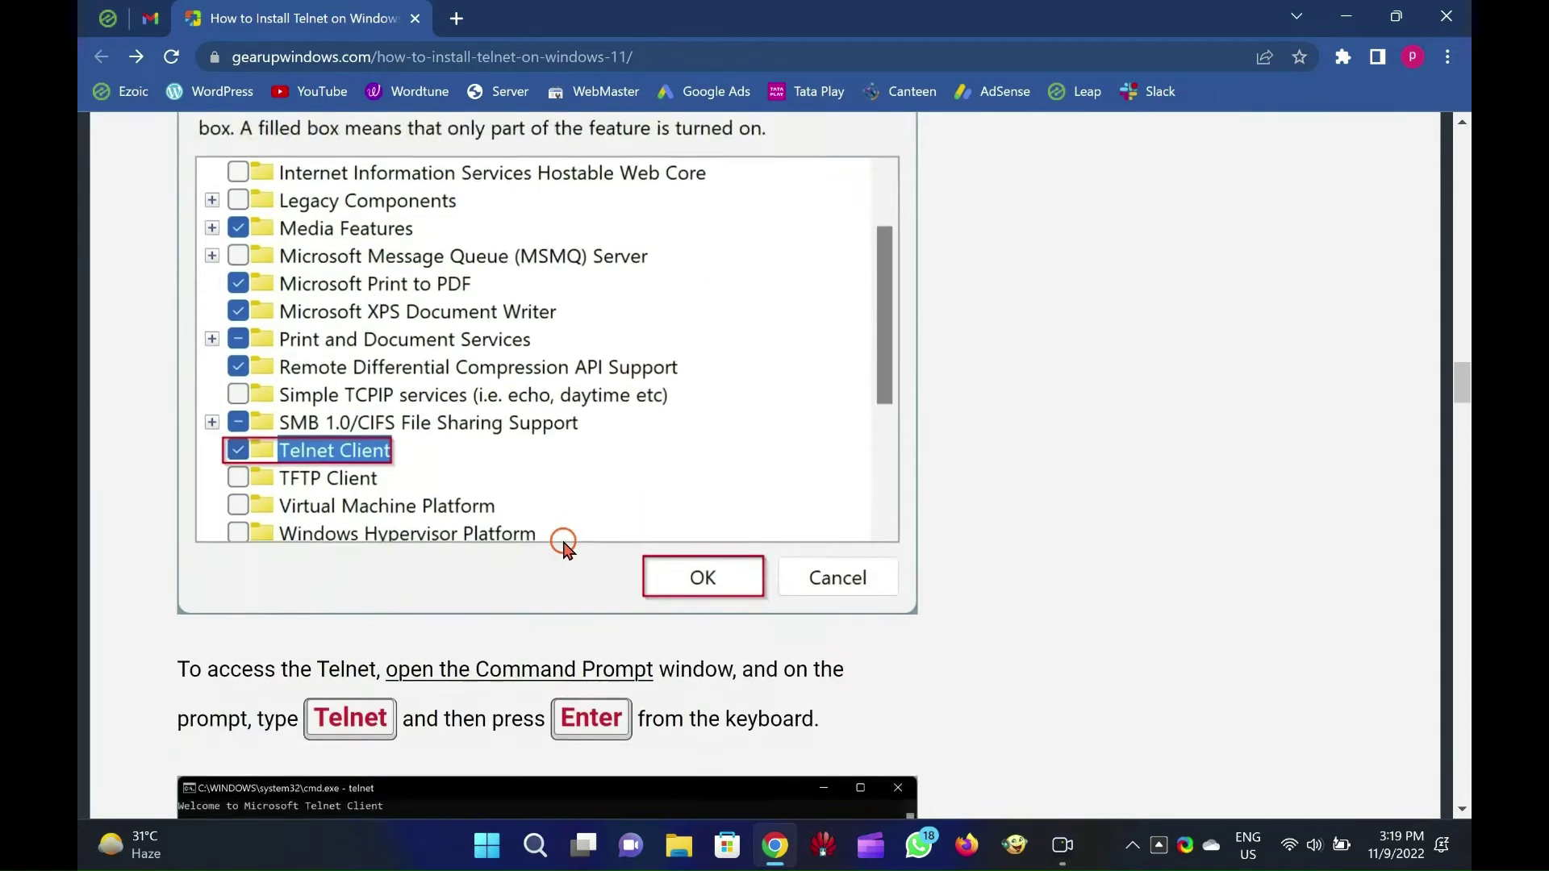
scroll(564, 545, "down", 15)
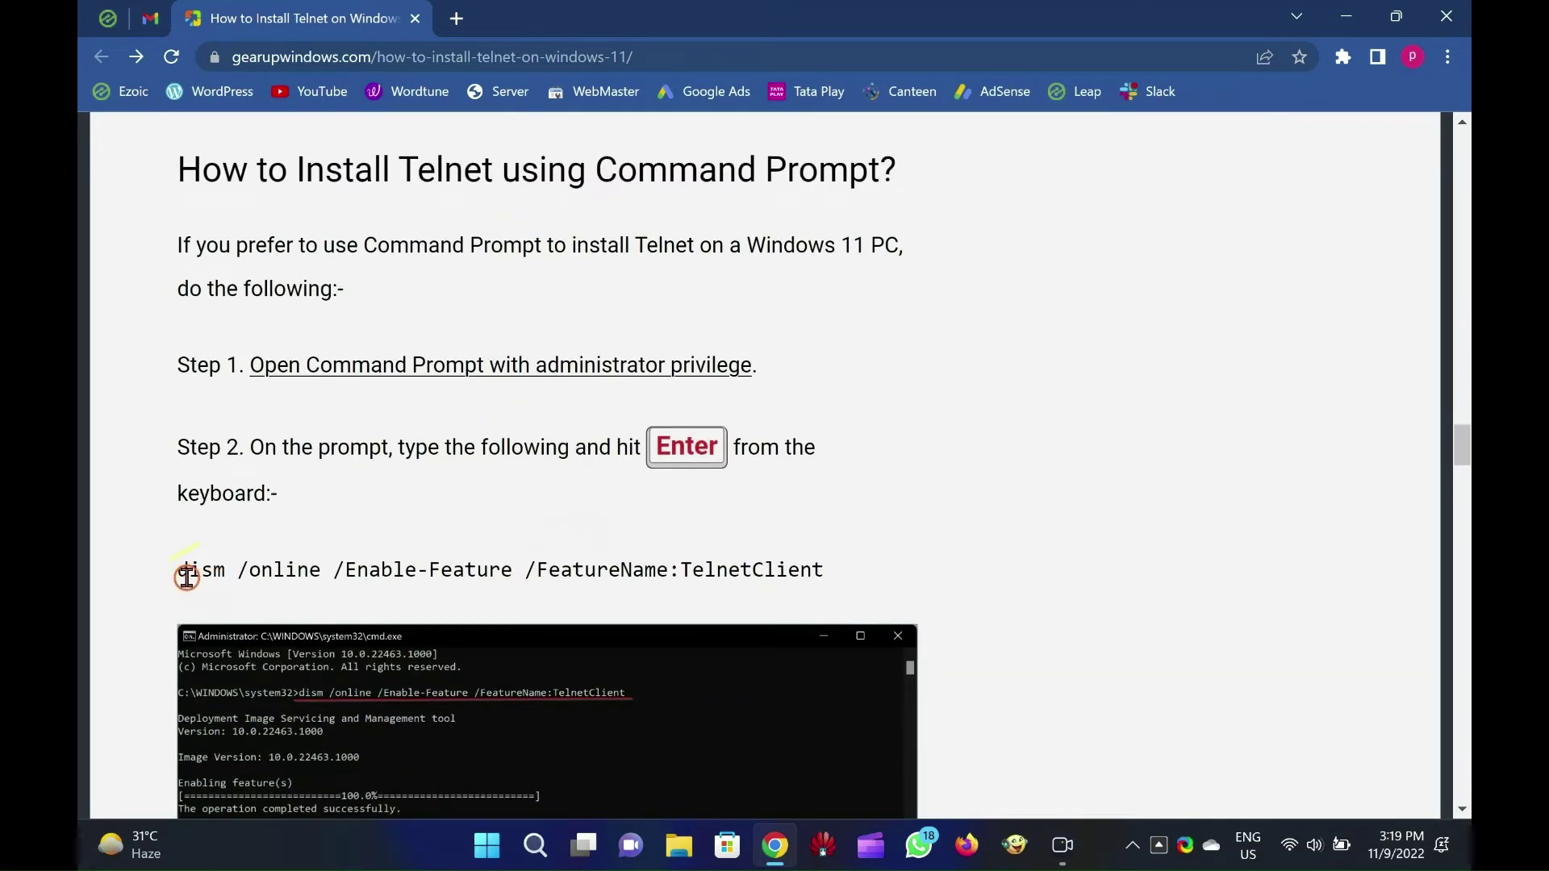
left_click_drag(186, 576, 827, 579)
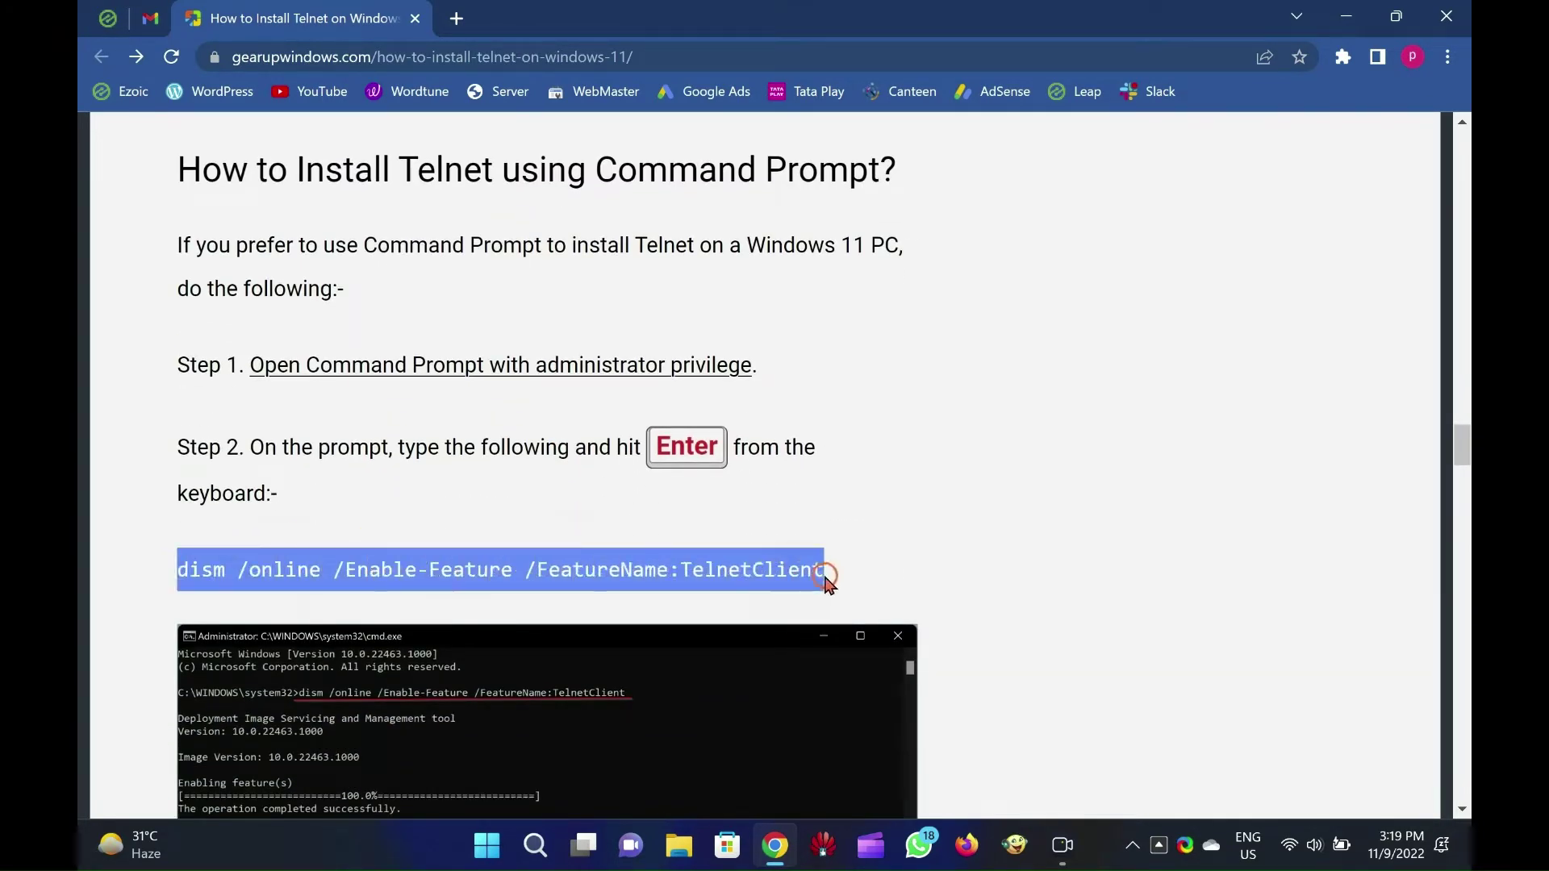
right_click(823, 578)
left_click(910, 384)
Review the article's Telnet introduction, its contents list and the beginning of the enabling instructions
scroll(349, 585, "up", 20)
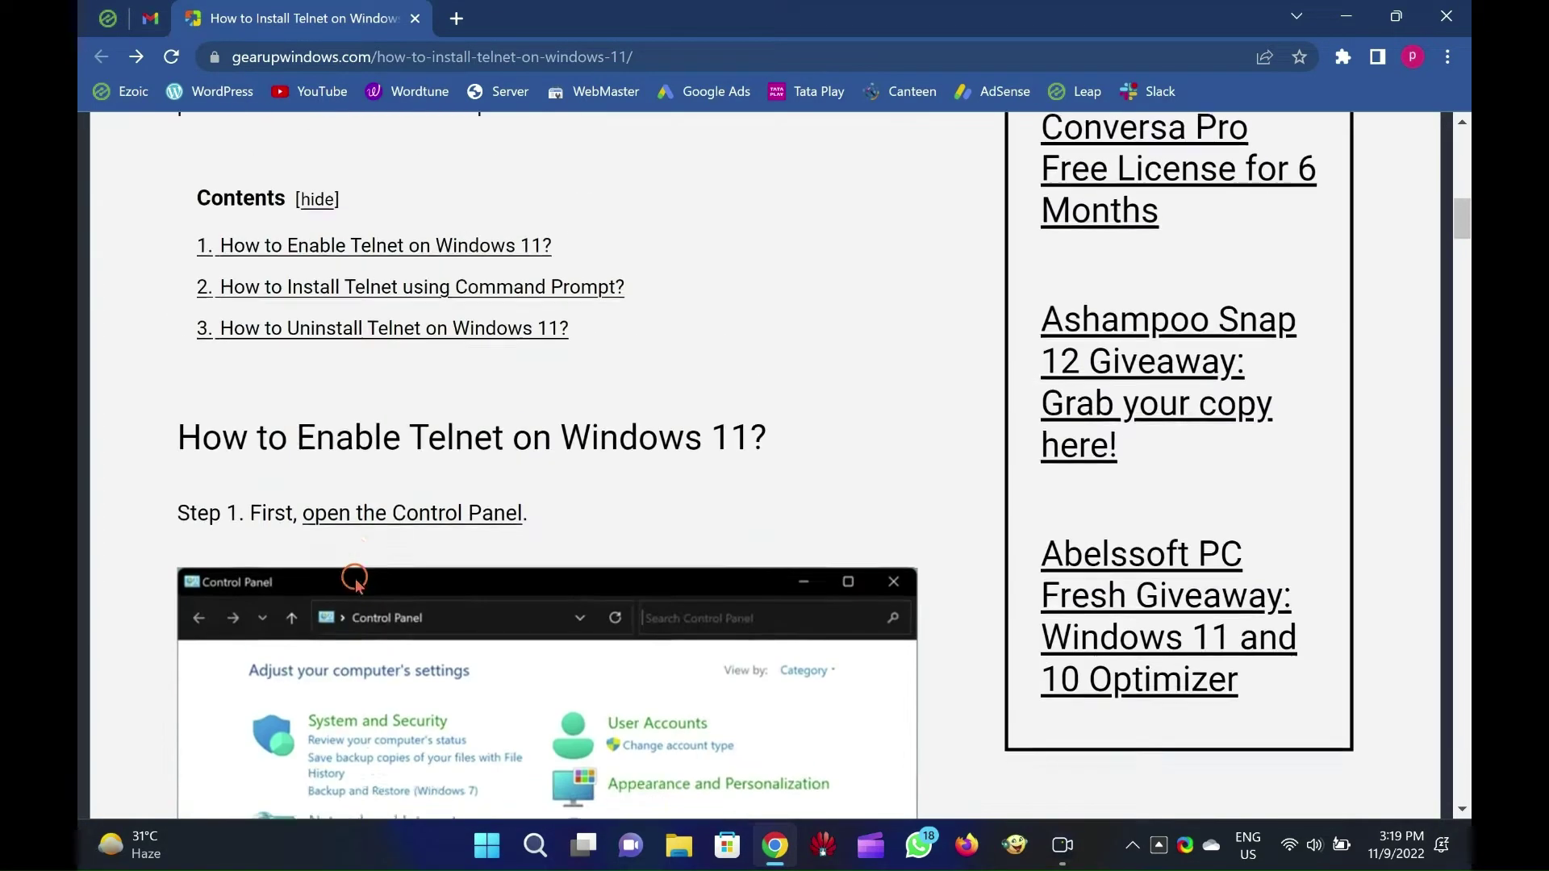
scroll(355, 579, "up", 10)
scroll(355, 579, "down", 6)
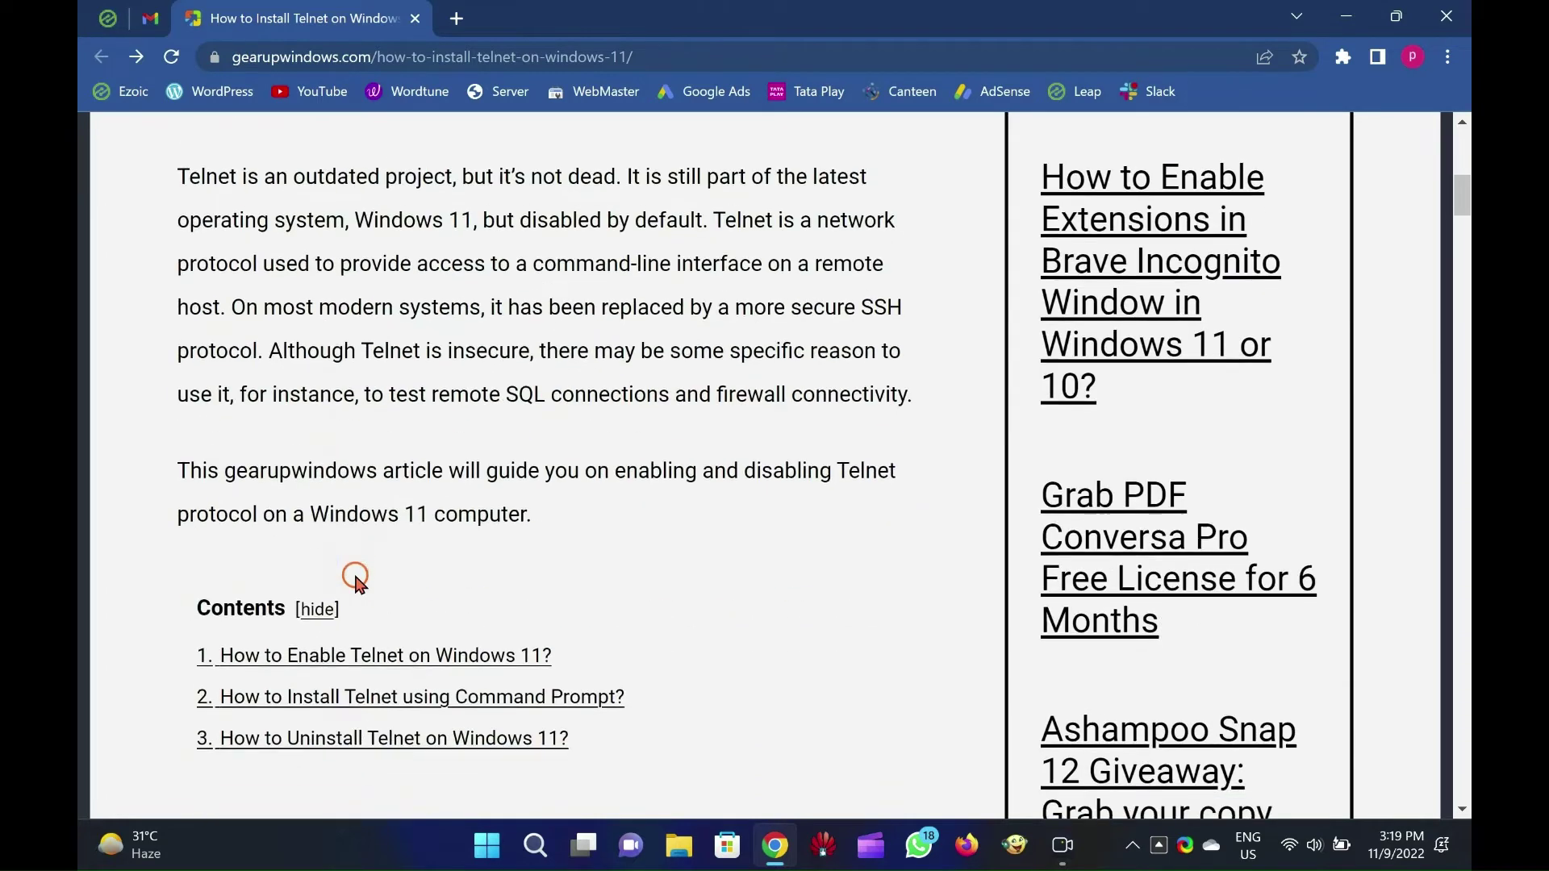
scroll(355, 579, "down", 8)
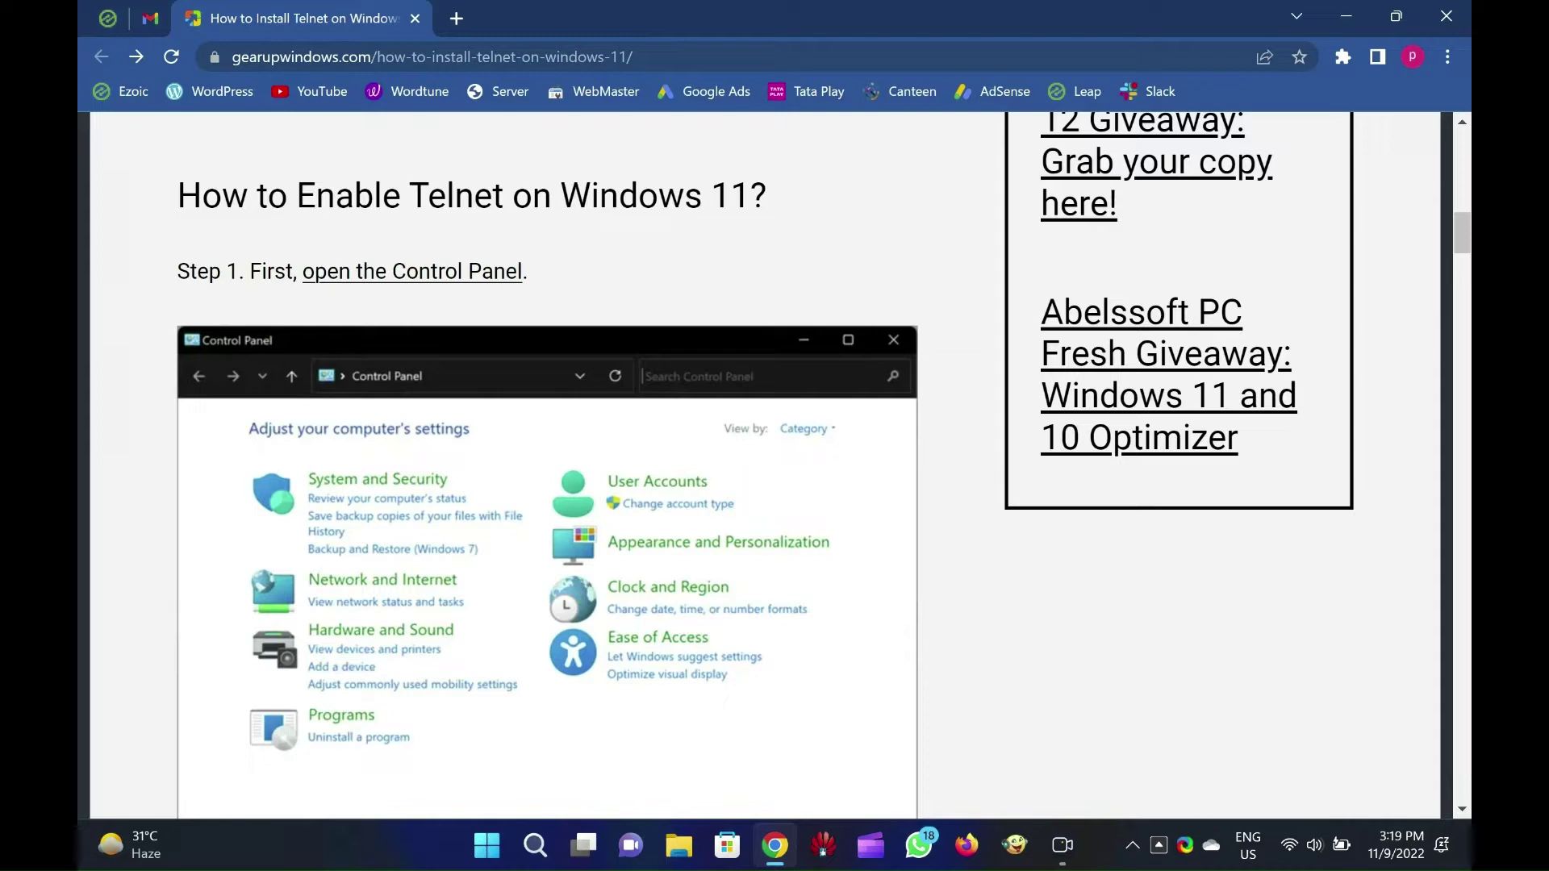
scroll(564, 466, "up", 4)
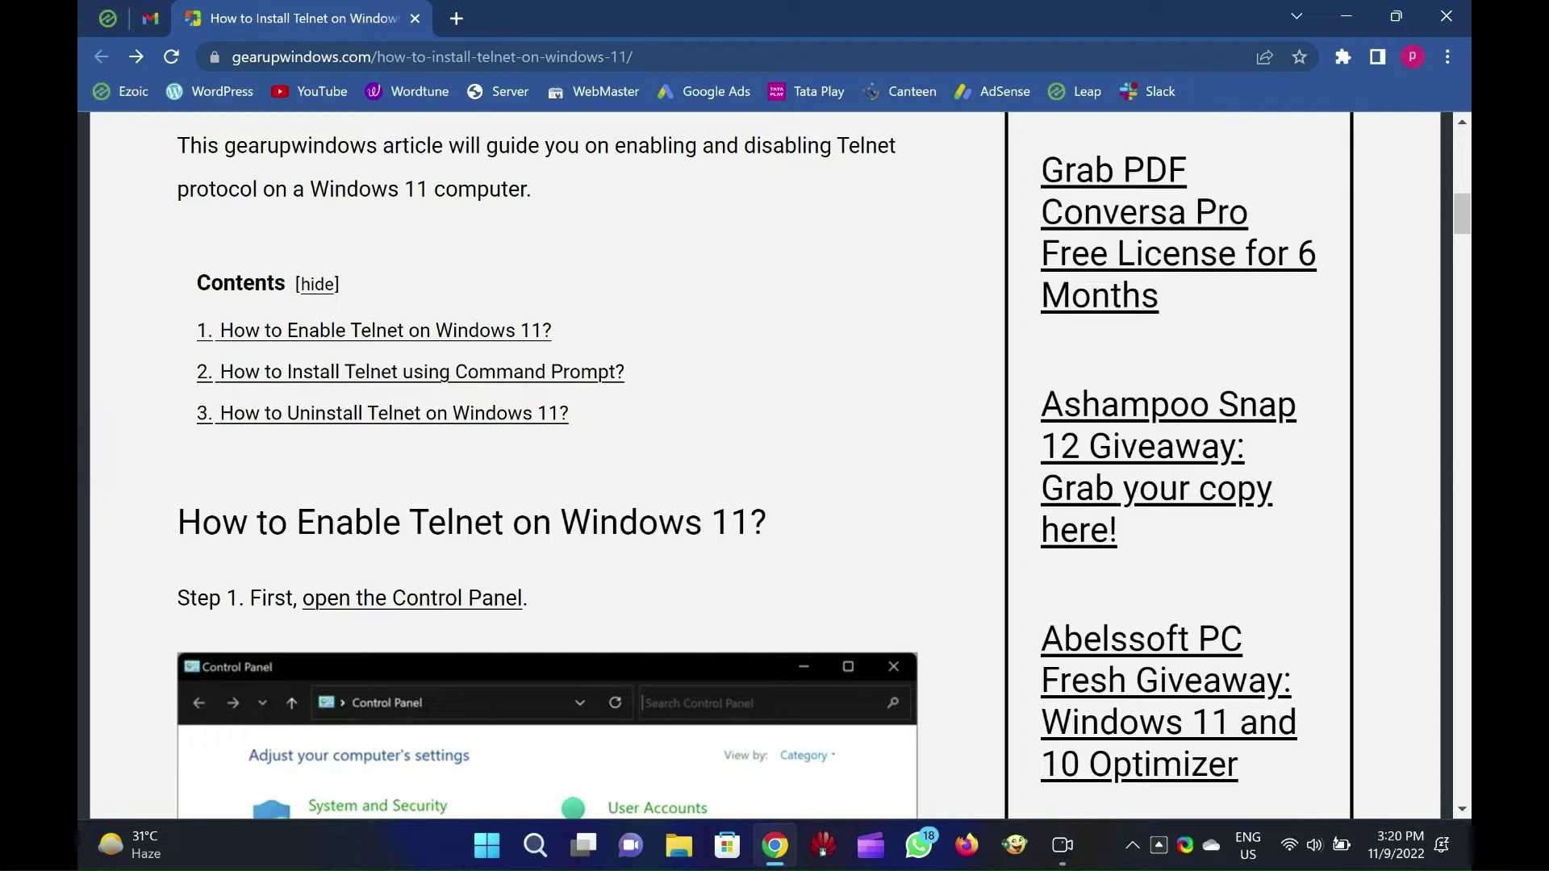
Open Control Panel, go to Programs and open "Turn Windows features on or off"
key("super")
type("con")
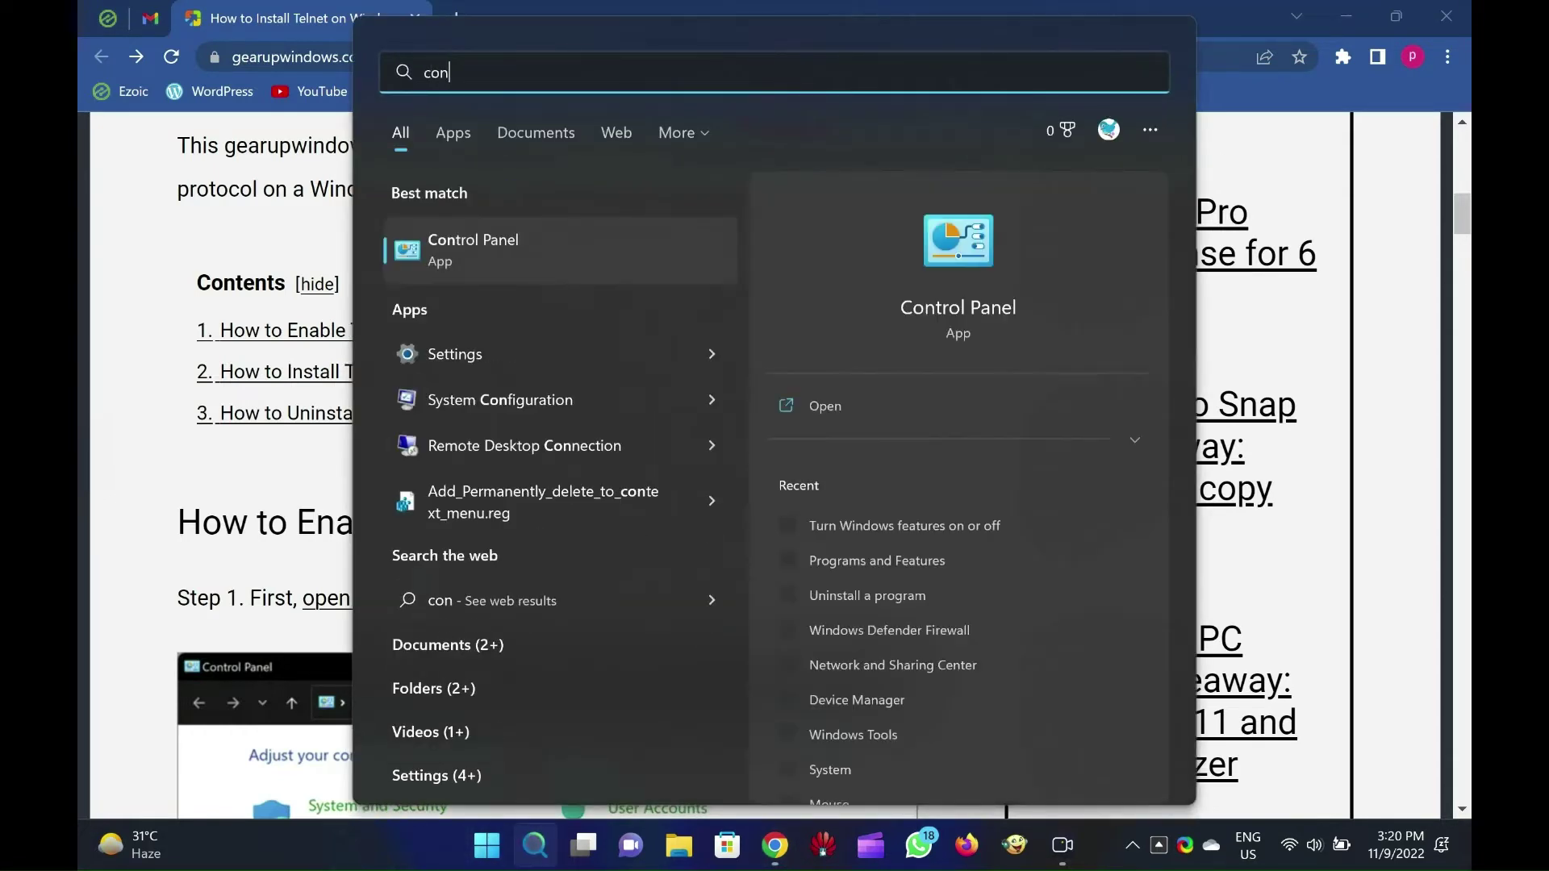
key("Return")
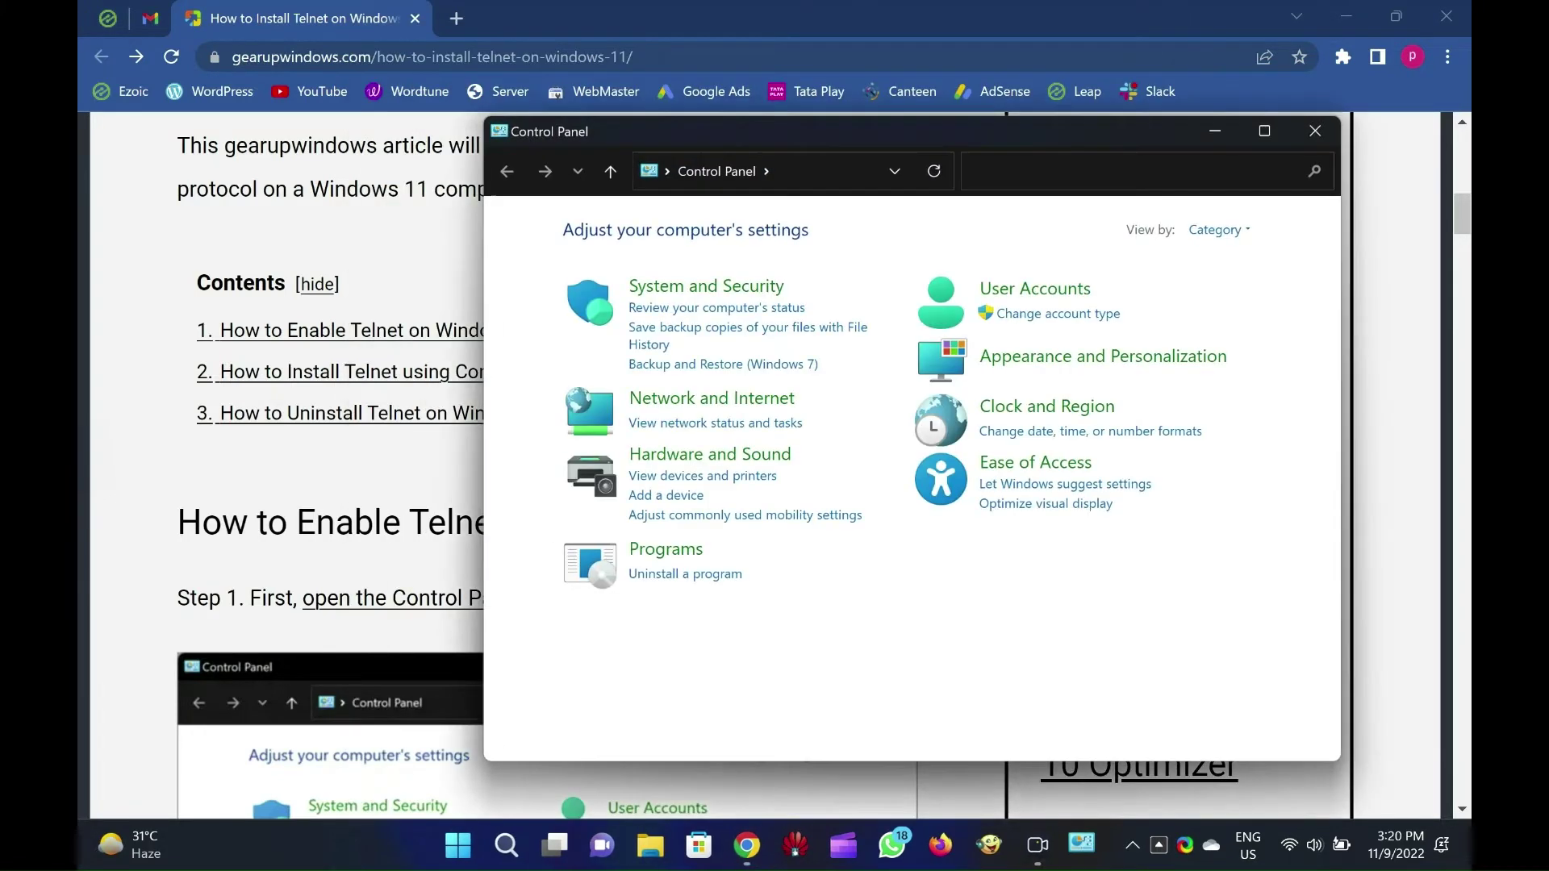
left_click(674, 554)
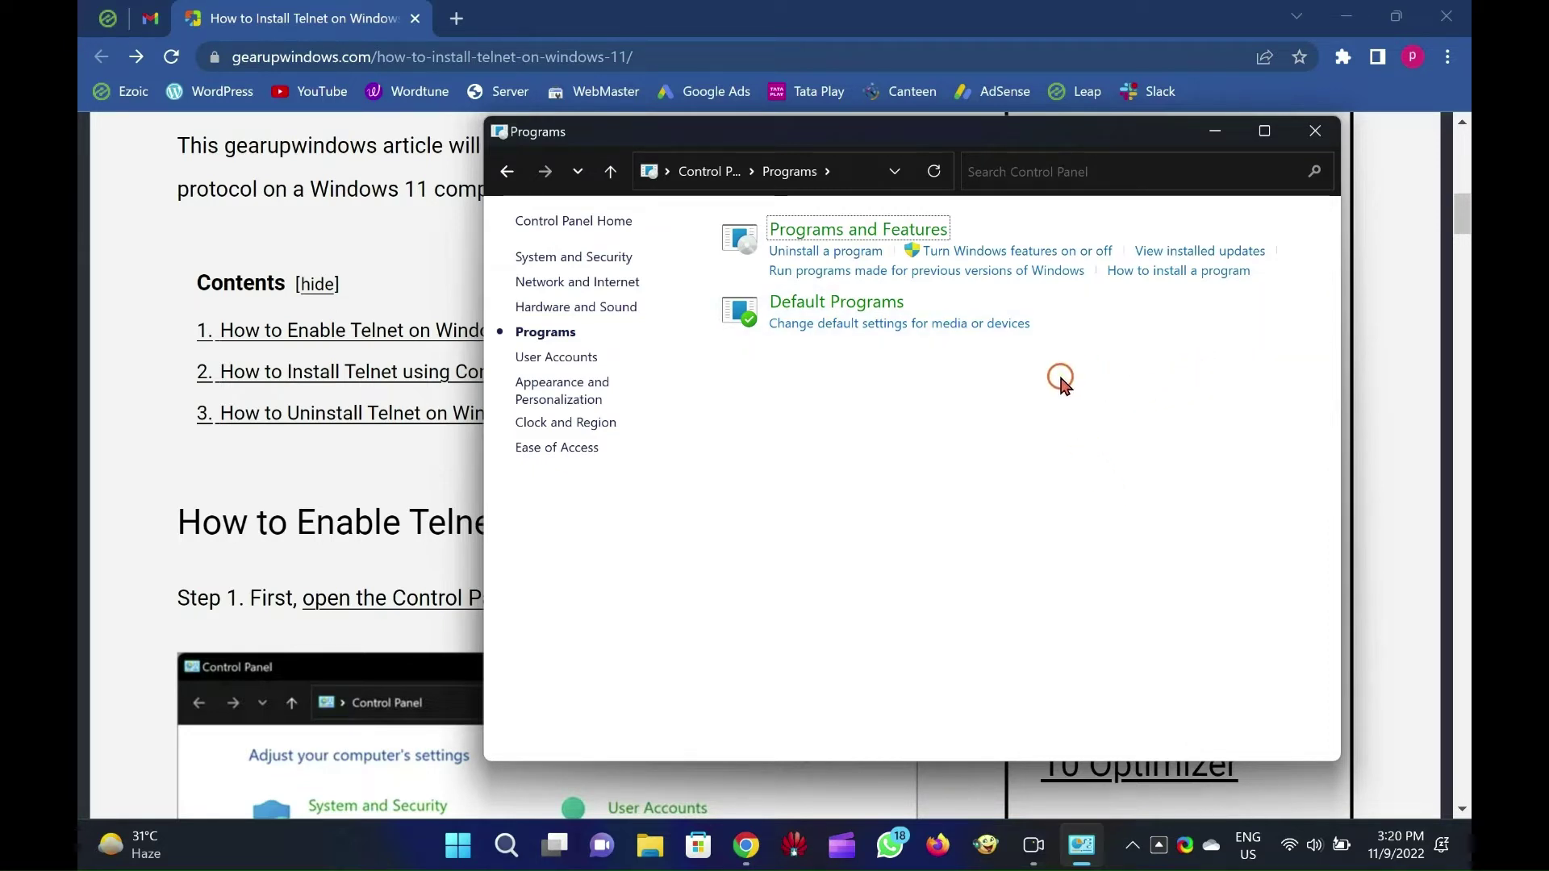
left_click(1032, 252)
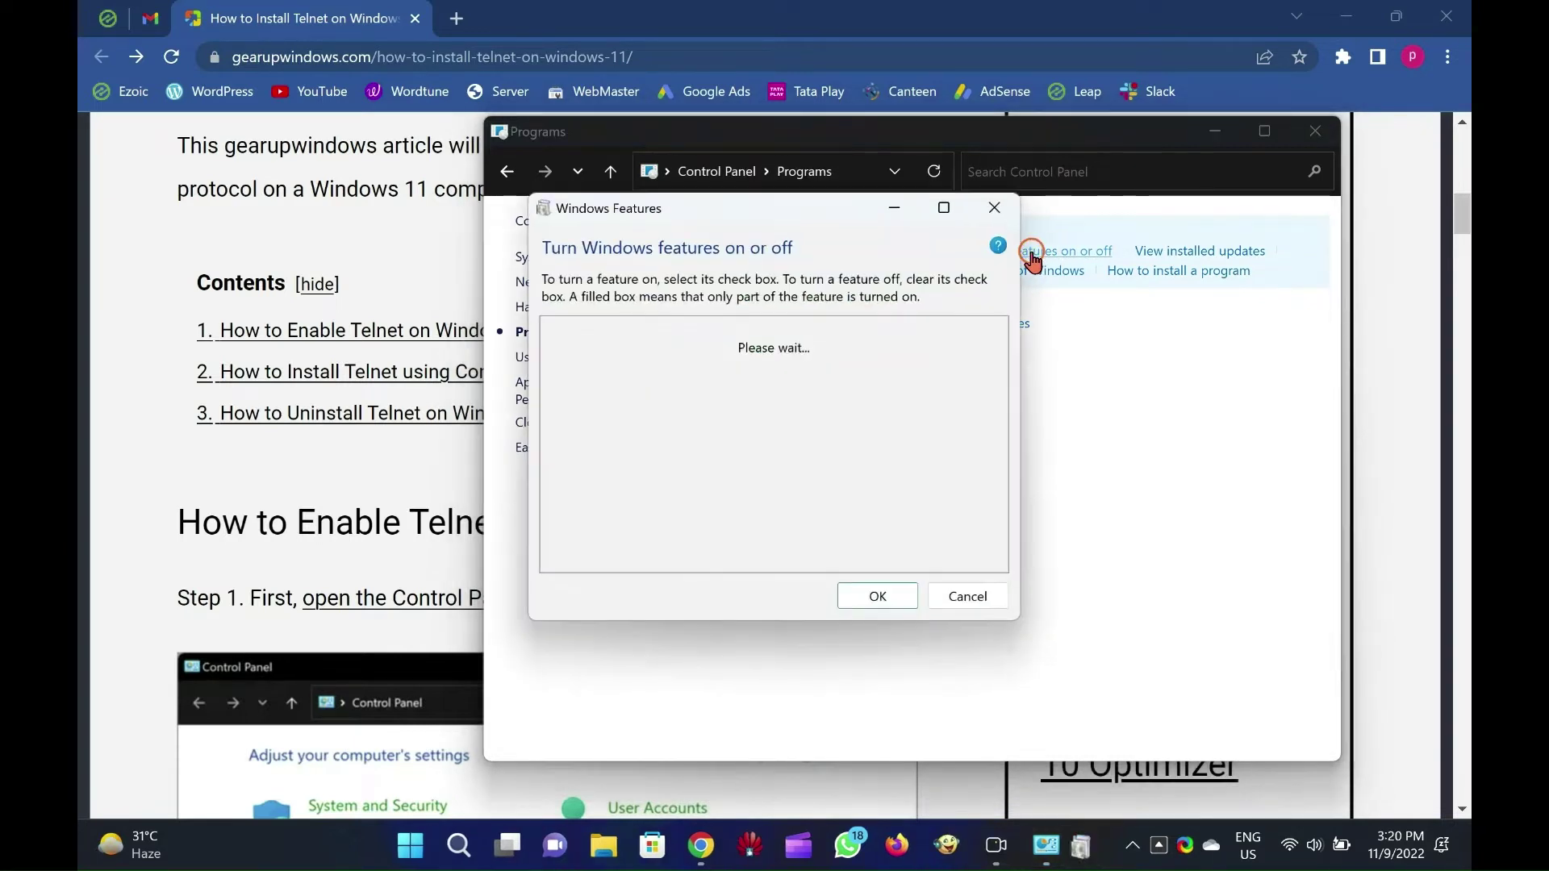
Locate the Telnet Client entry in the Windows Features list, cancel without changes and close Control Panel
scroll(959, 451, "down", 1)
scroll(959, 451, "down", 3)
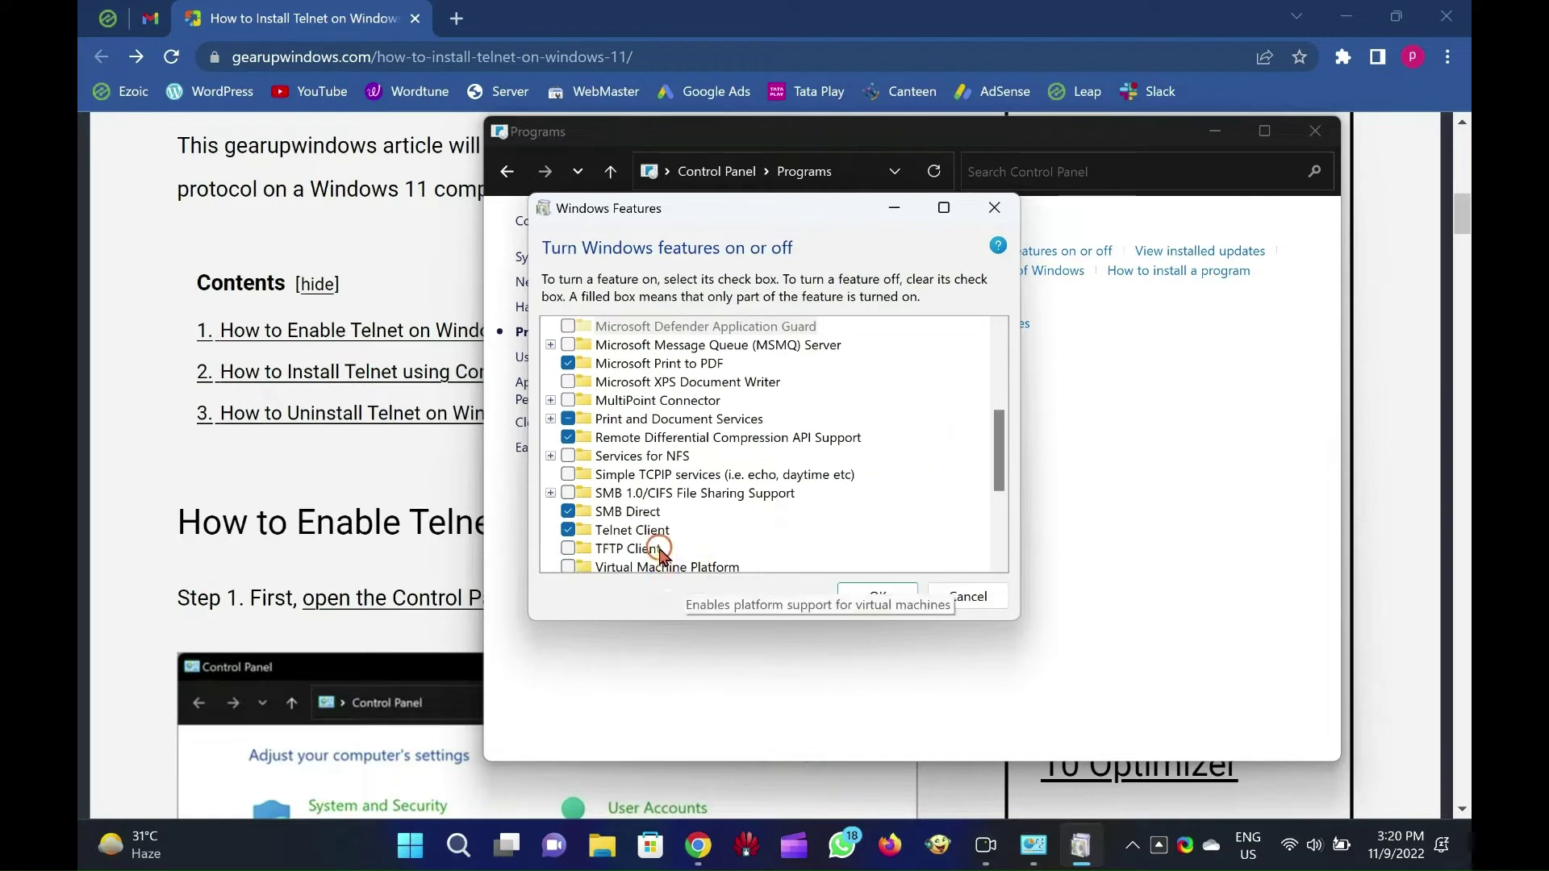
left_click(637, 532)
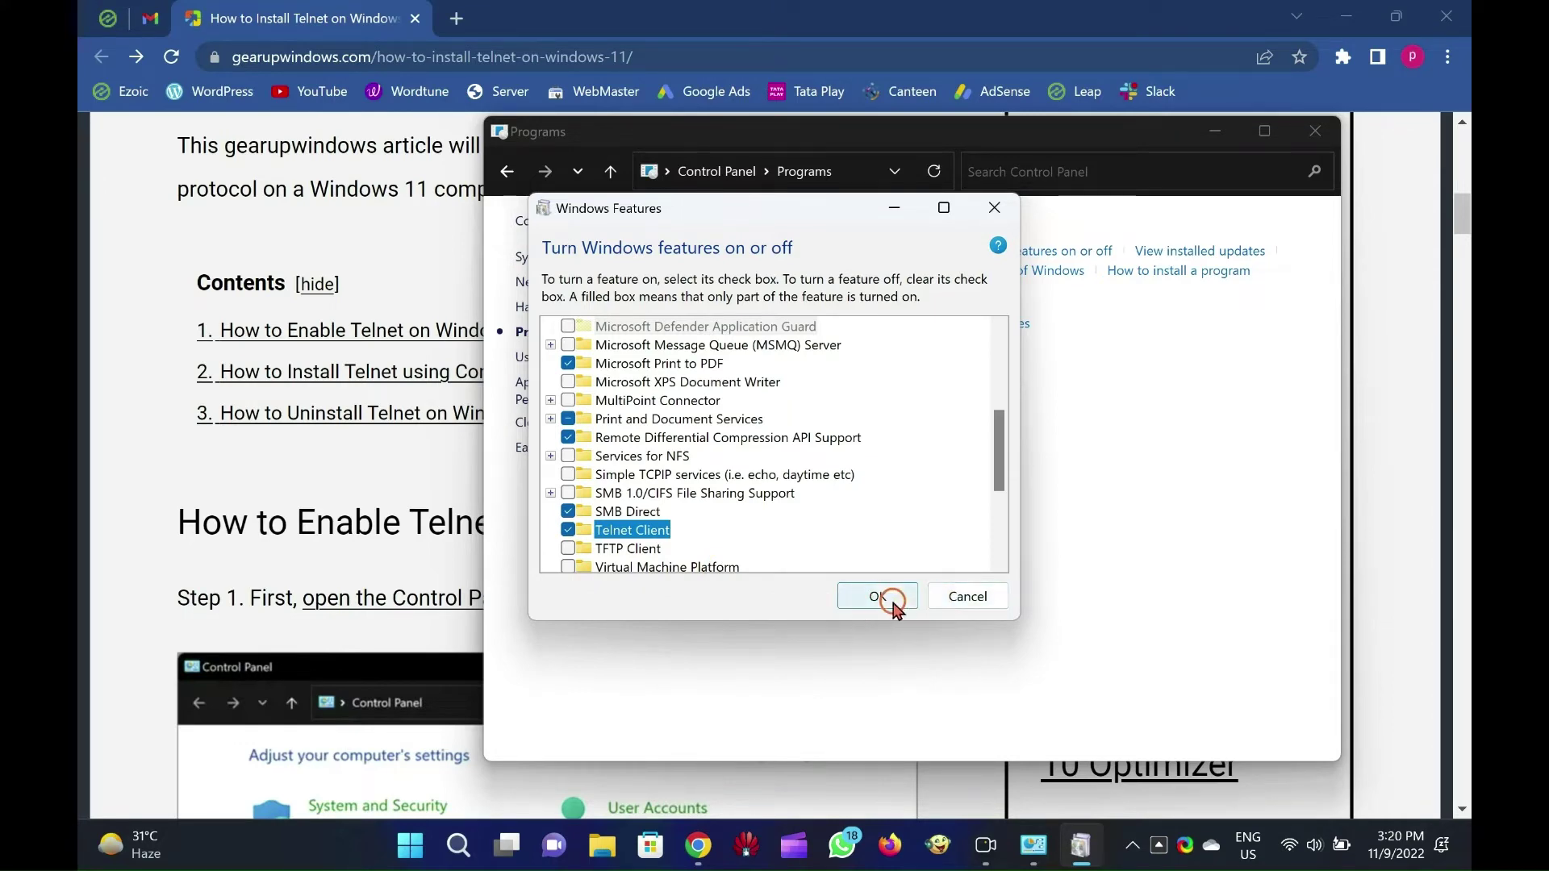
left_click(972, 598)
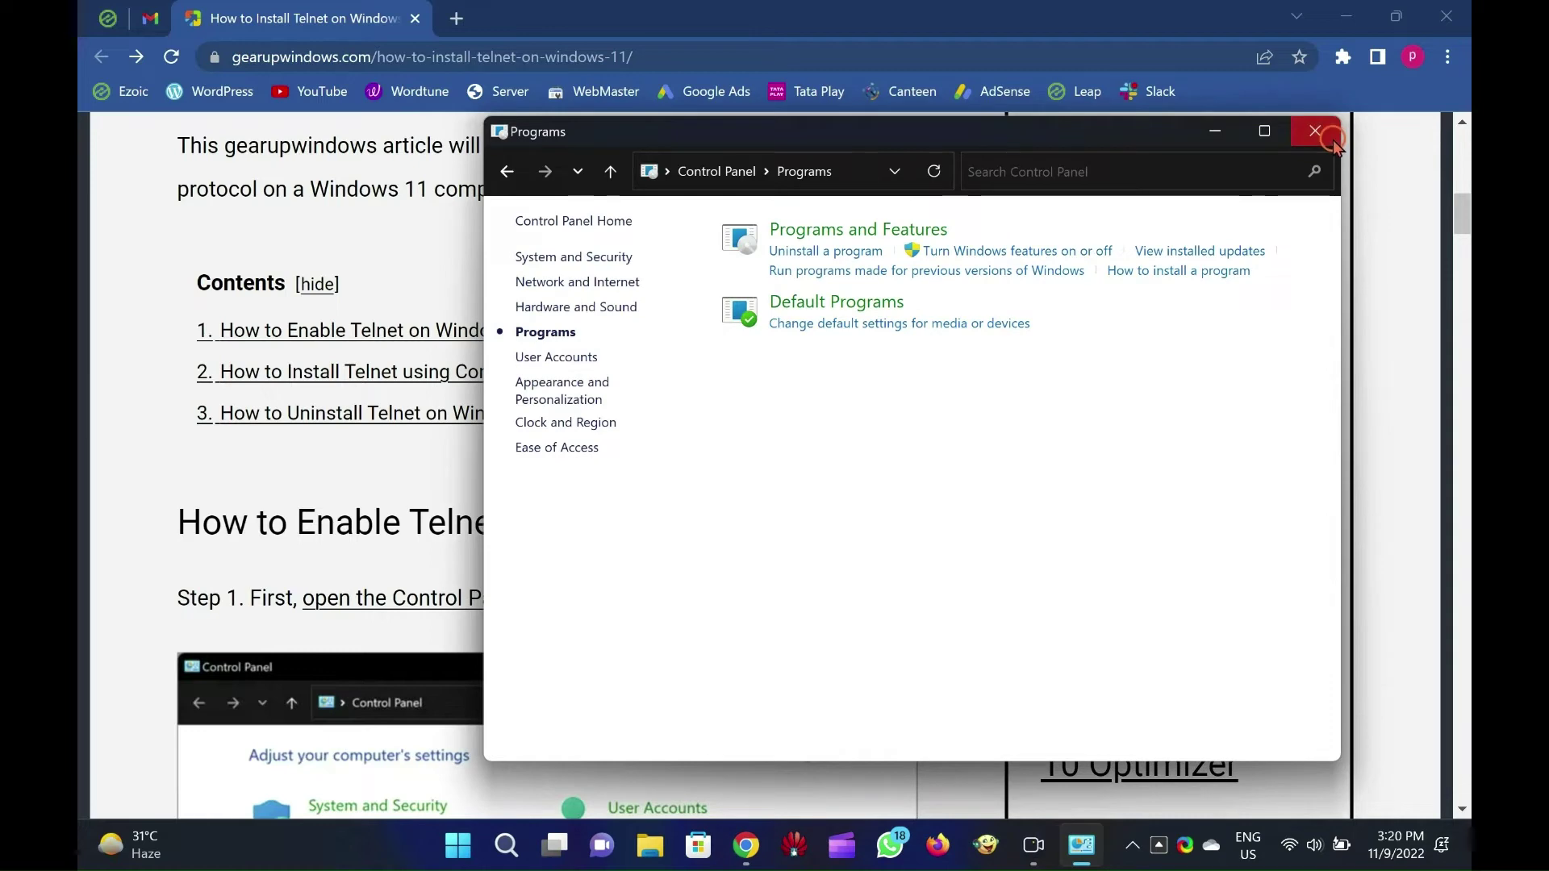
left_click(1315, 132)
Launch Command Prompt with cmd, run telnet to test the client, and close the terminal window
scroll(714, 416, "down", 10)
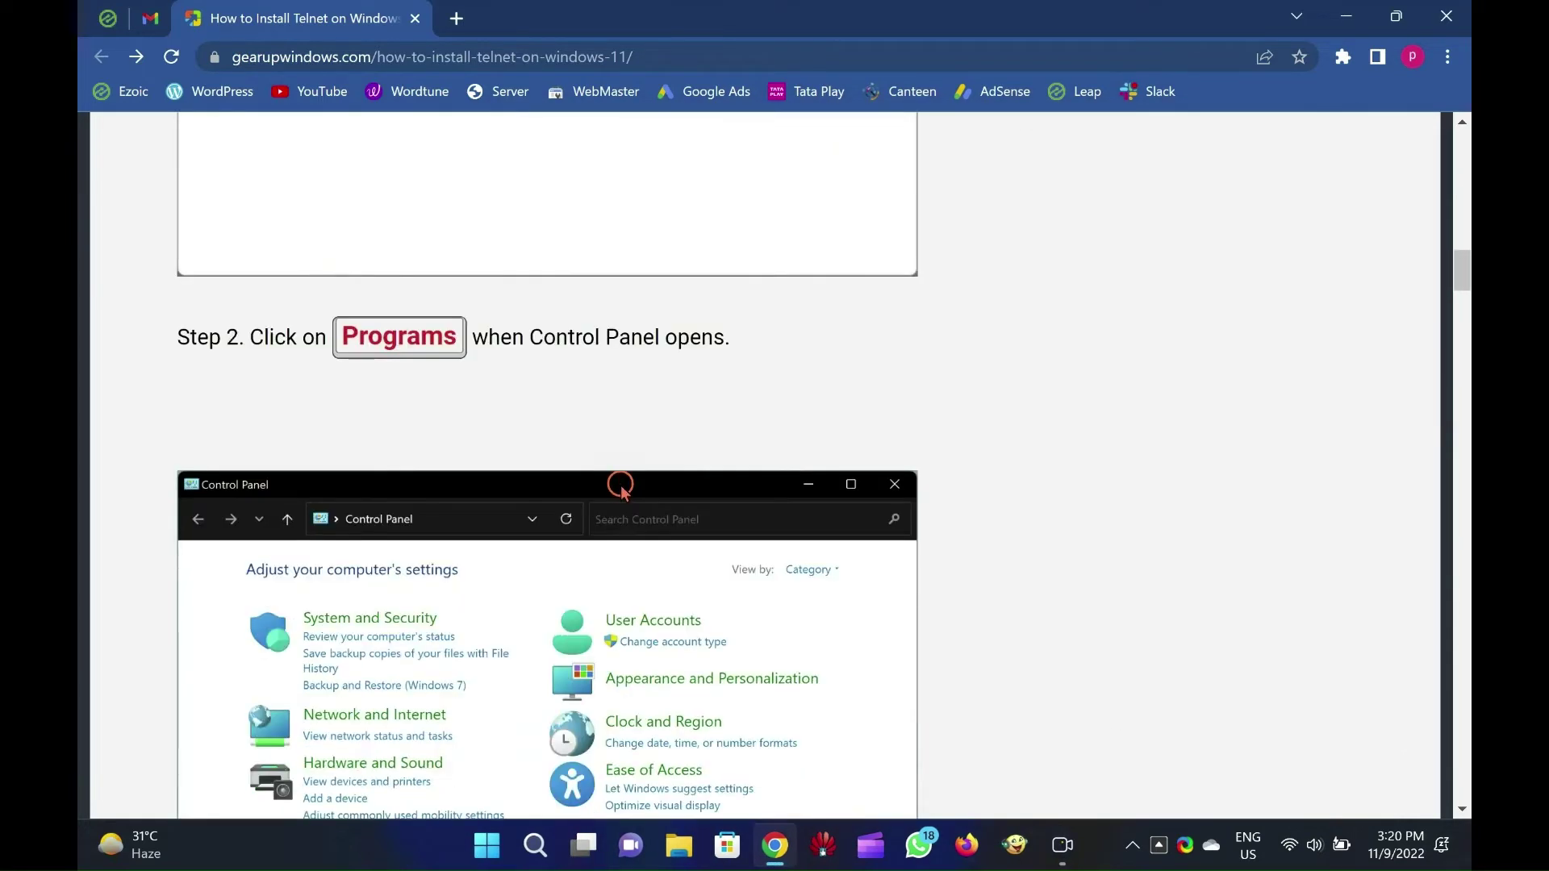
key("super")
key("super+r")
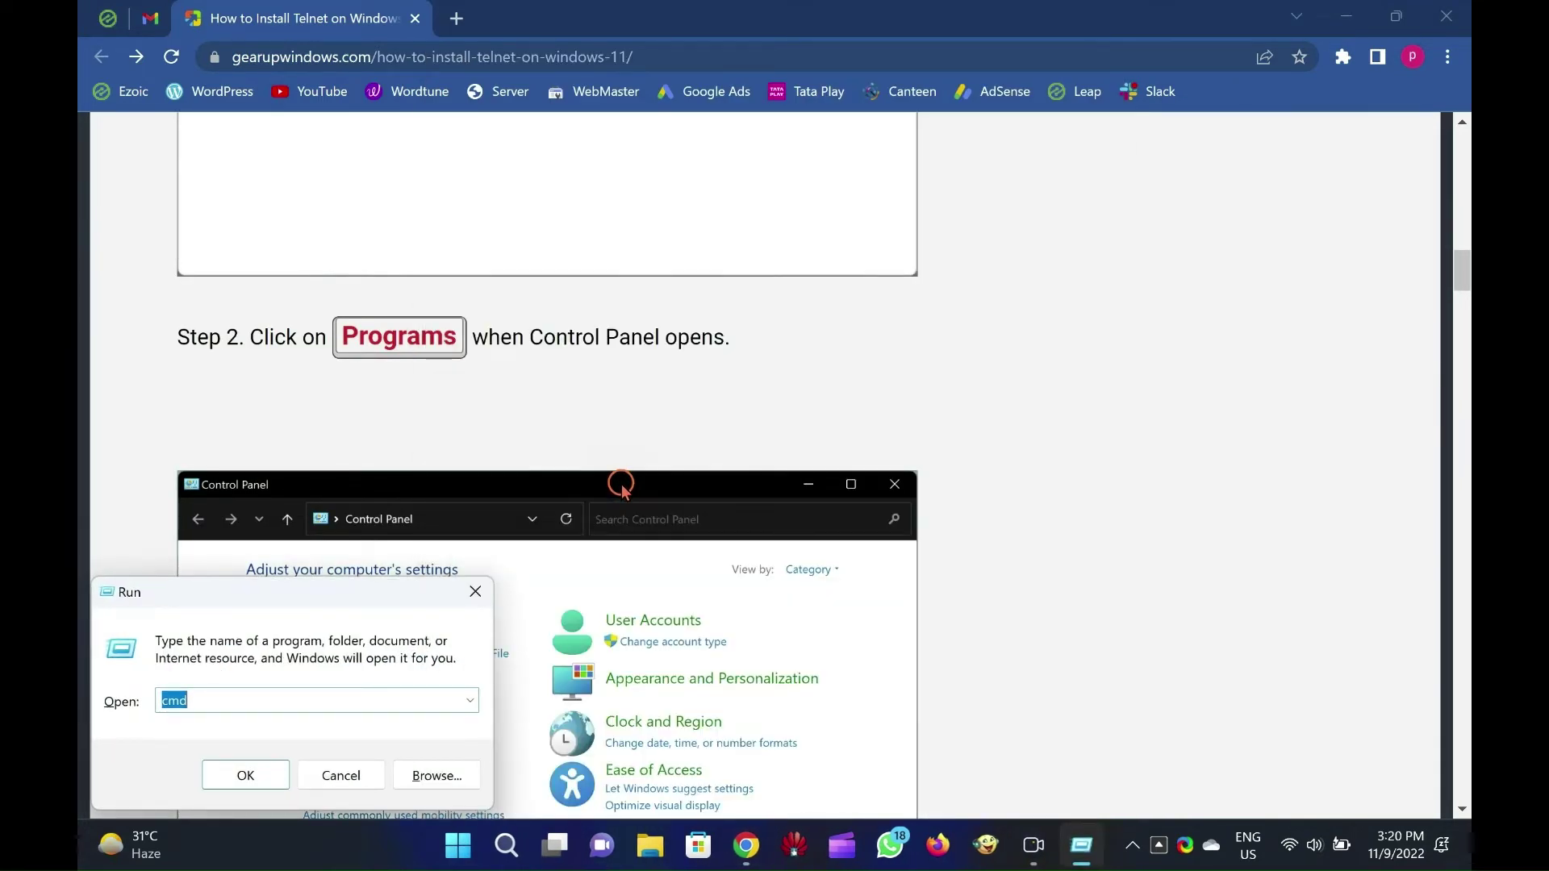
key("Return")
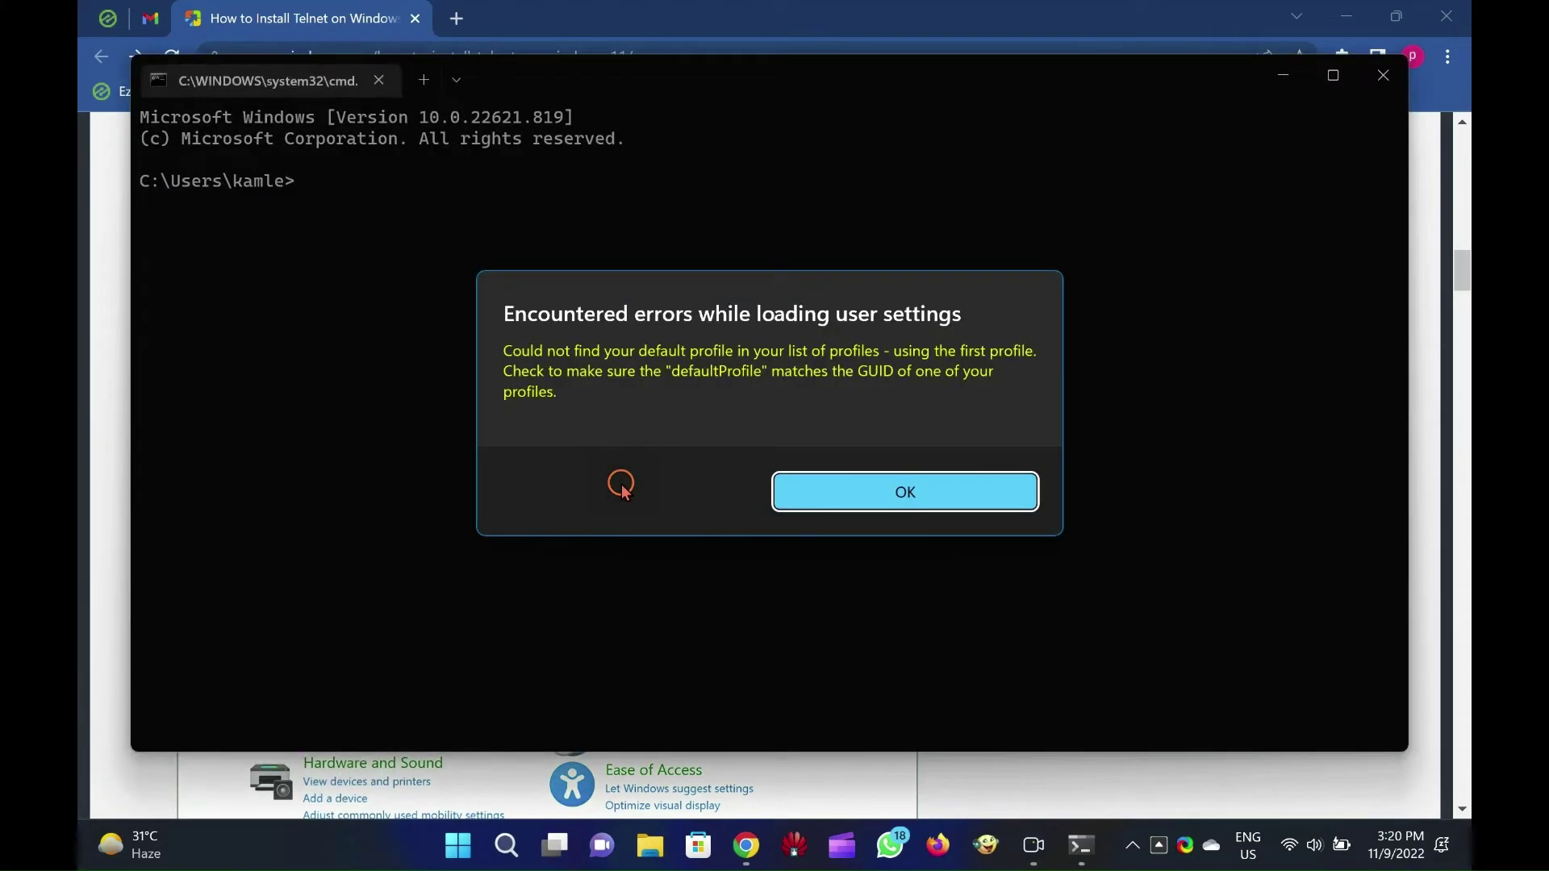
left_click(947, 477)
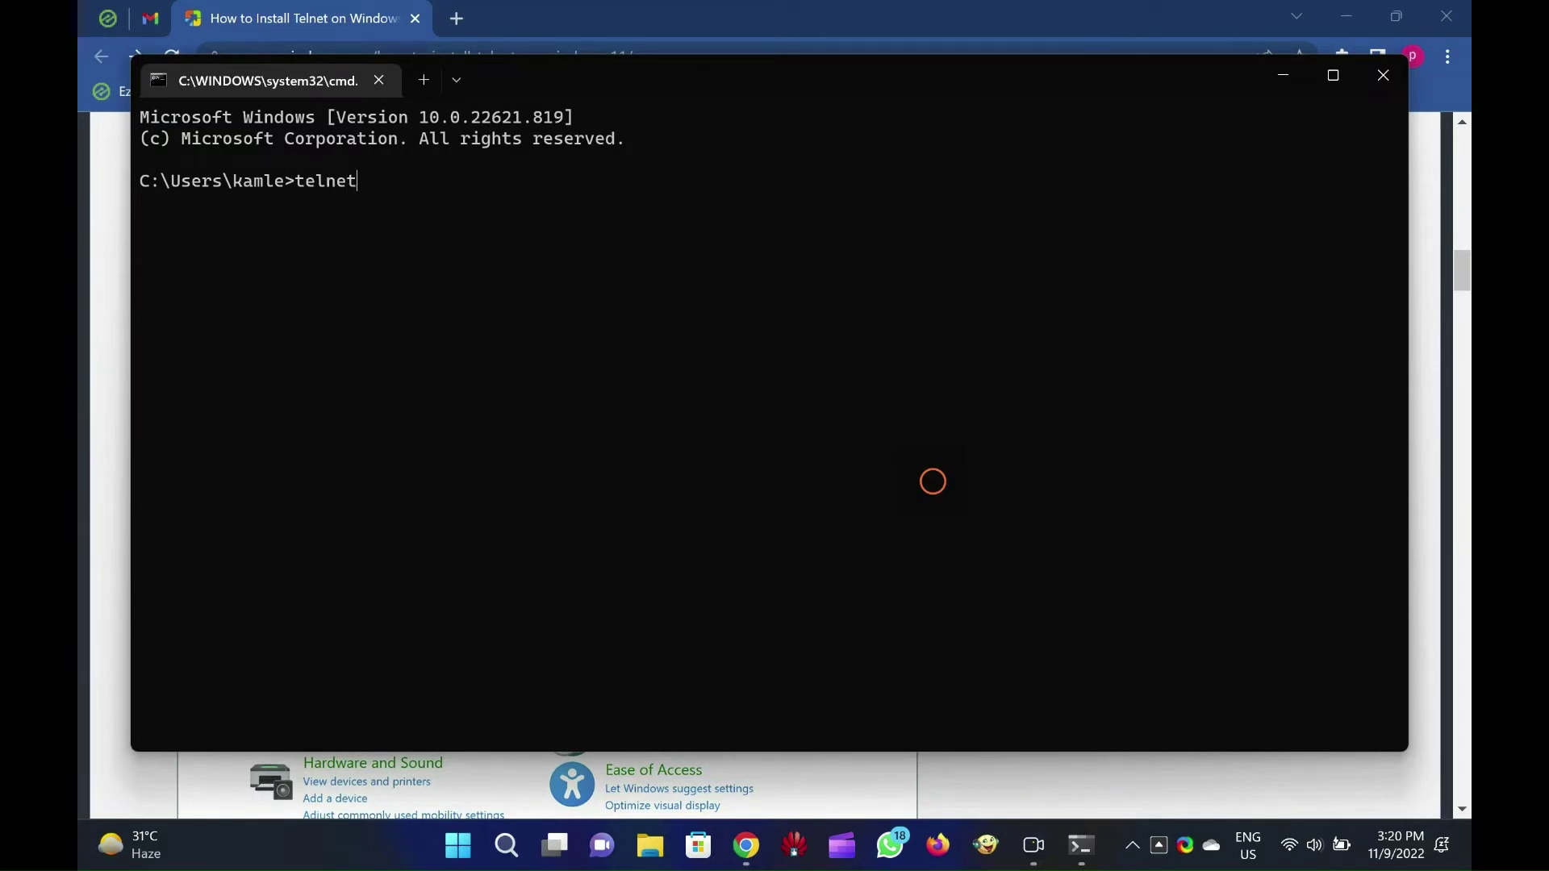
key("Return")
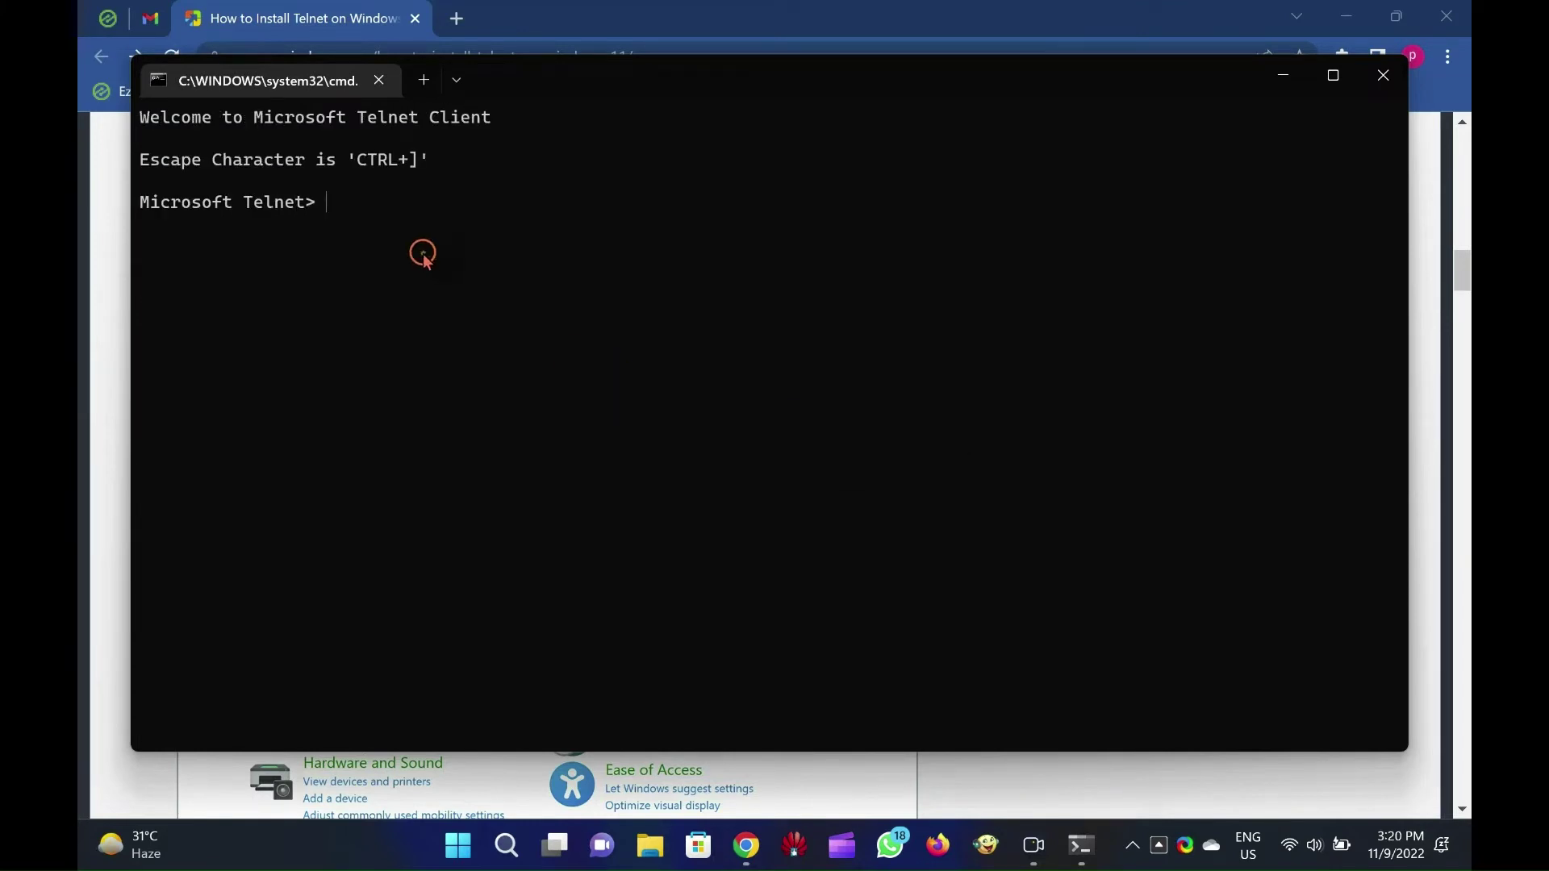
left_click(1383, 81)
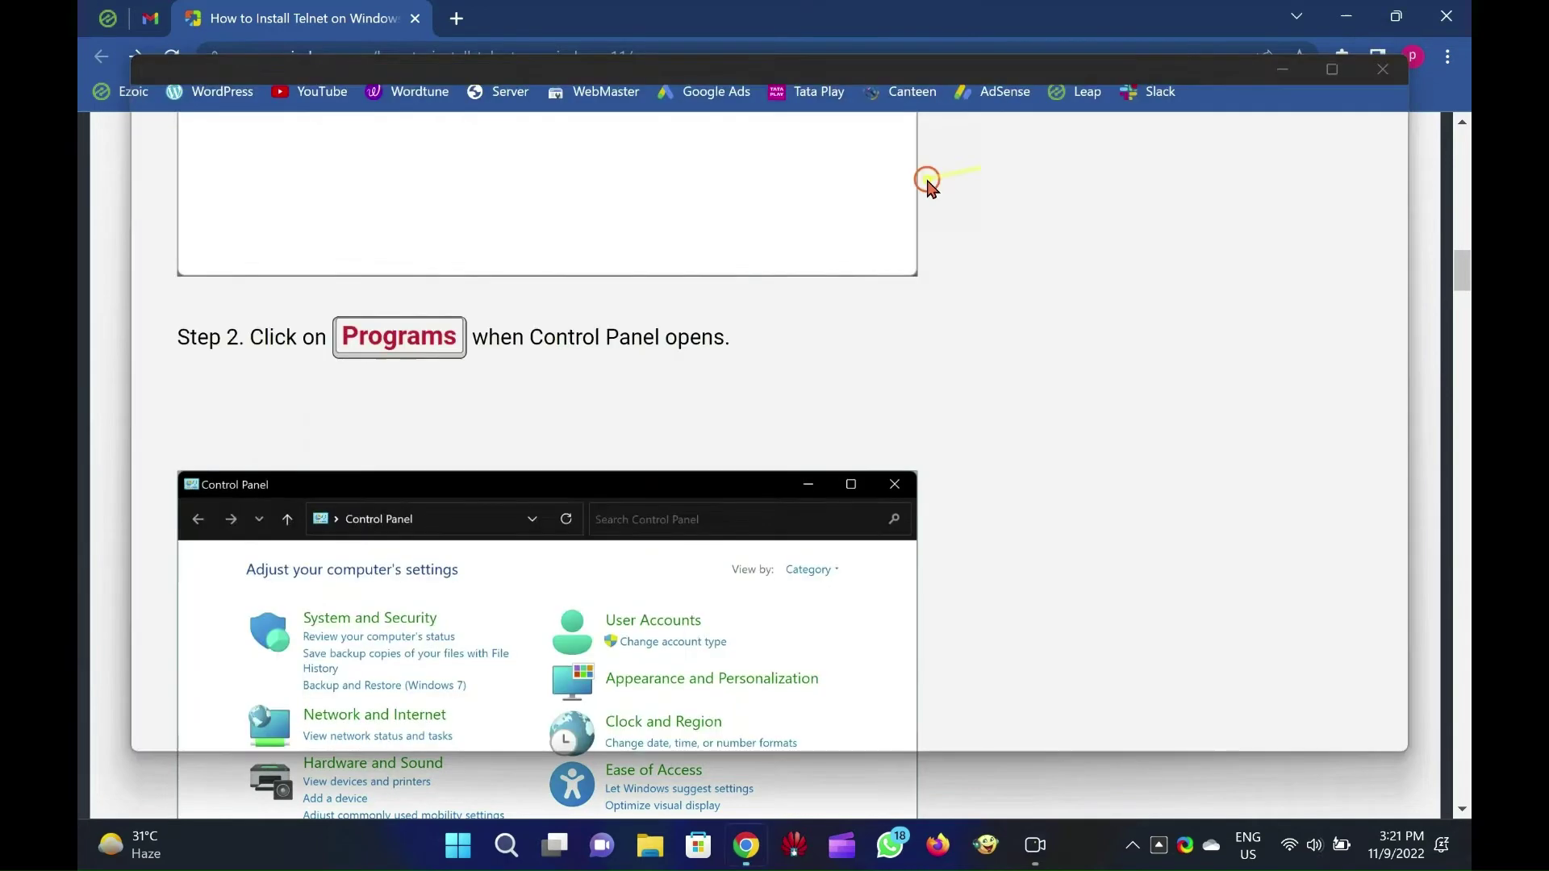
Return to the article's Command Prompt section and copy the highlighted dism command again
scroll(255, 444, "down", 15)
scroll(255, 448, "down", 15)
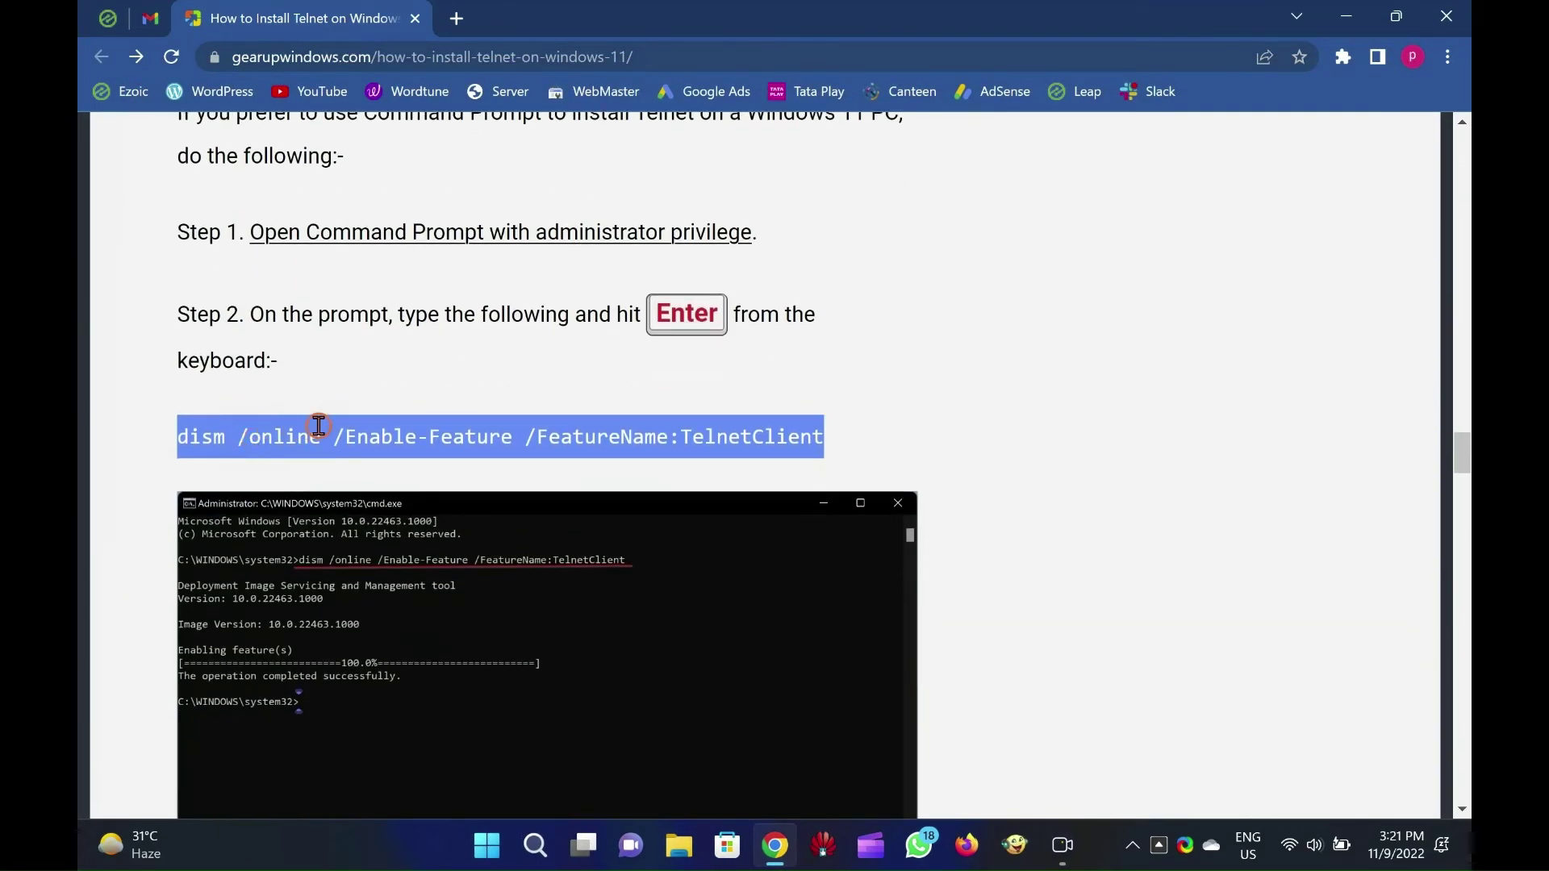
right_click(315, 429)
left_click(367, 446)
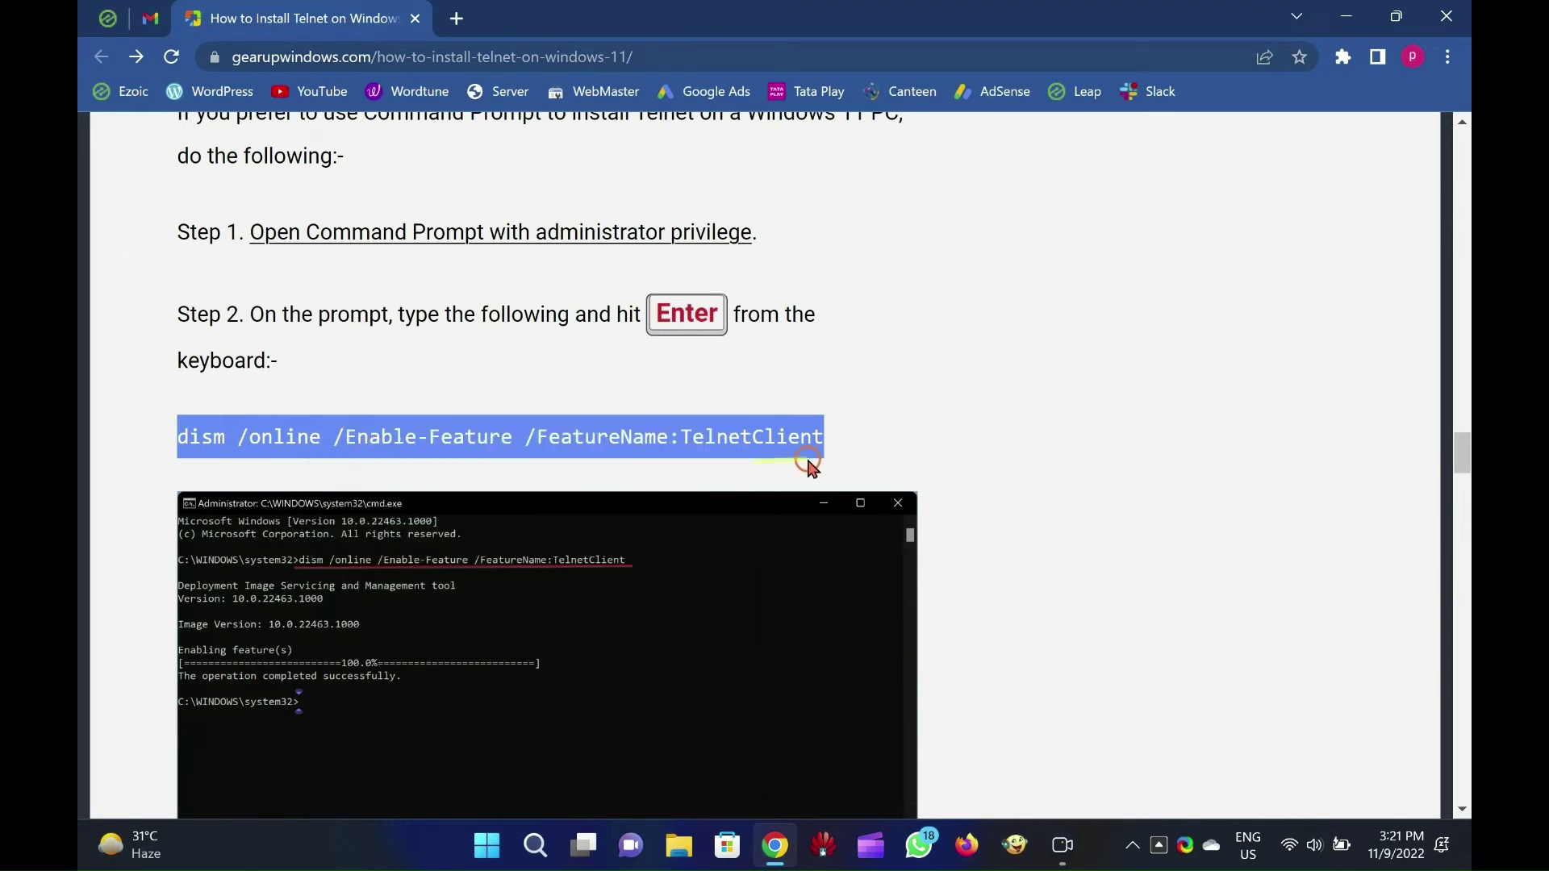
left_click(1136, 461)
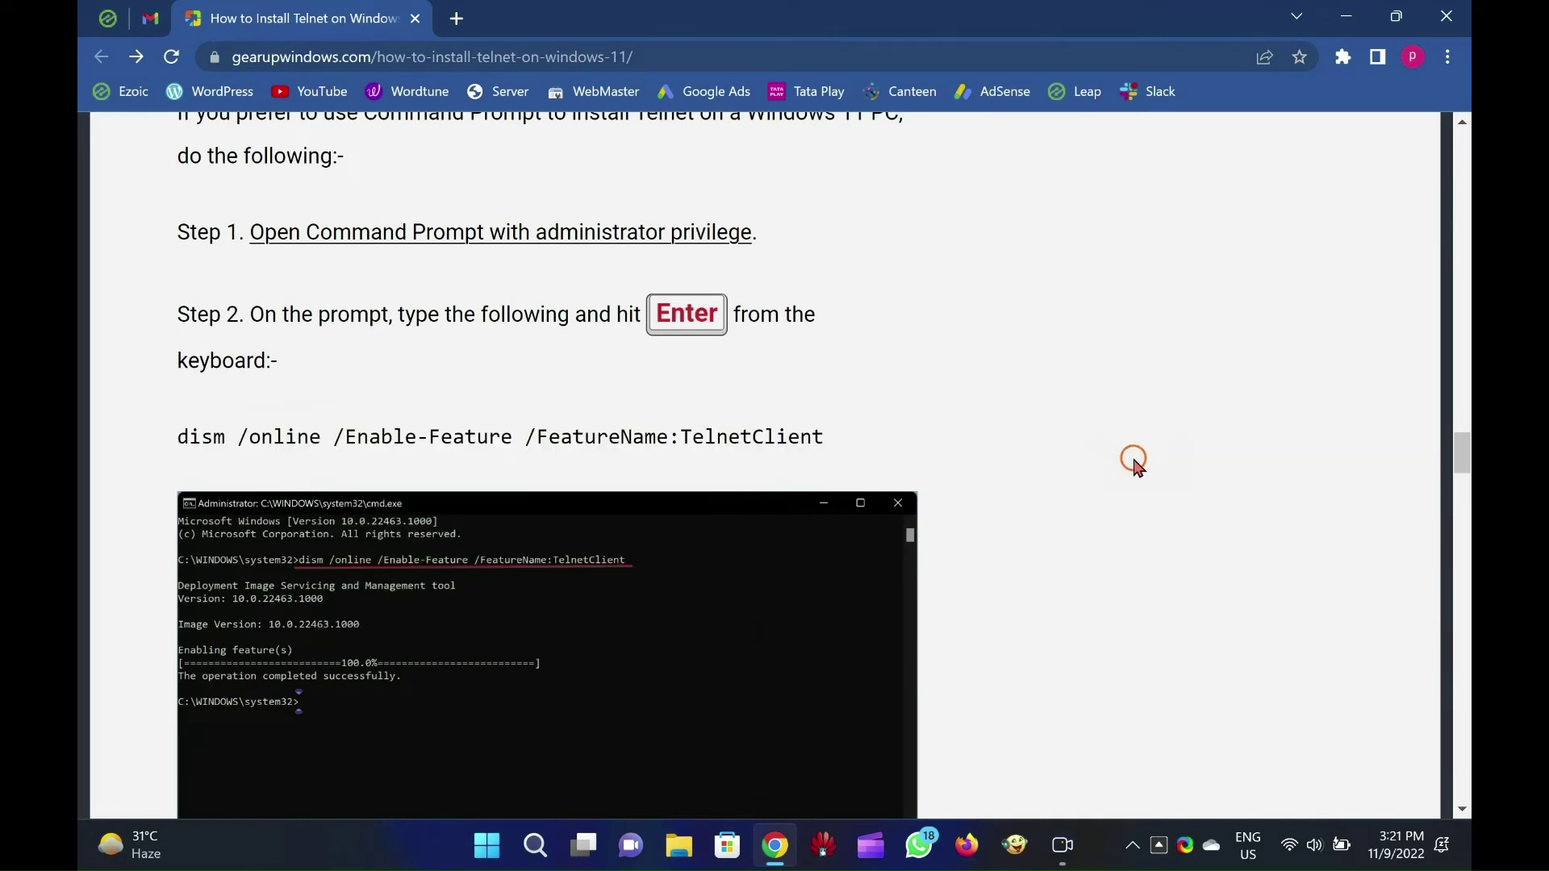
Launch cmd from the Run dialog with administrator privileges
key("super+r")
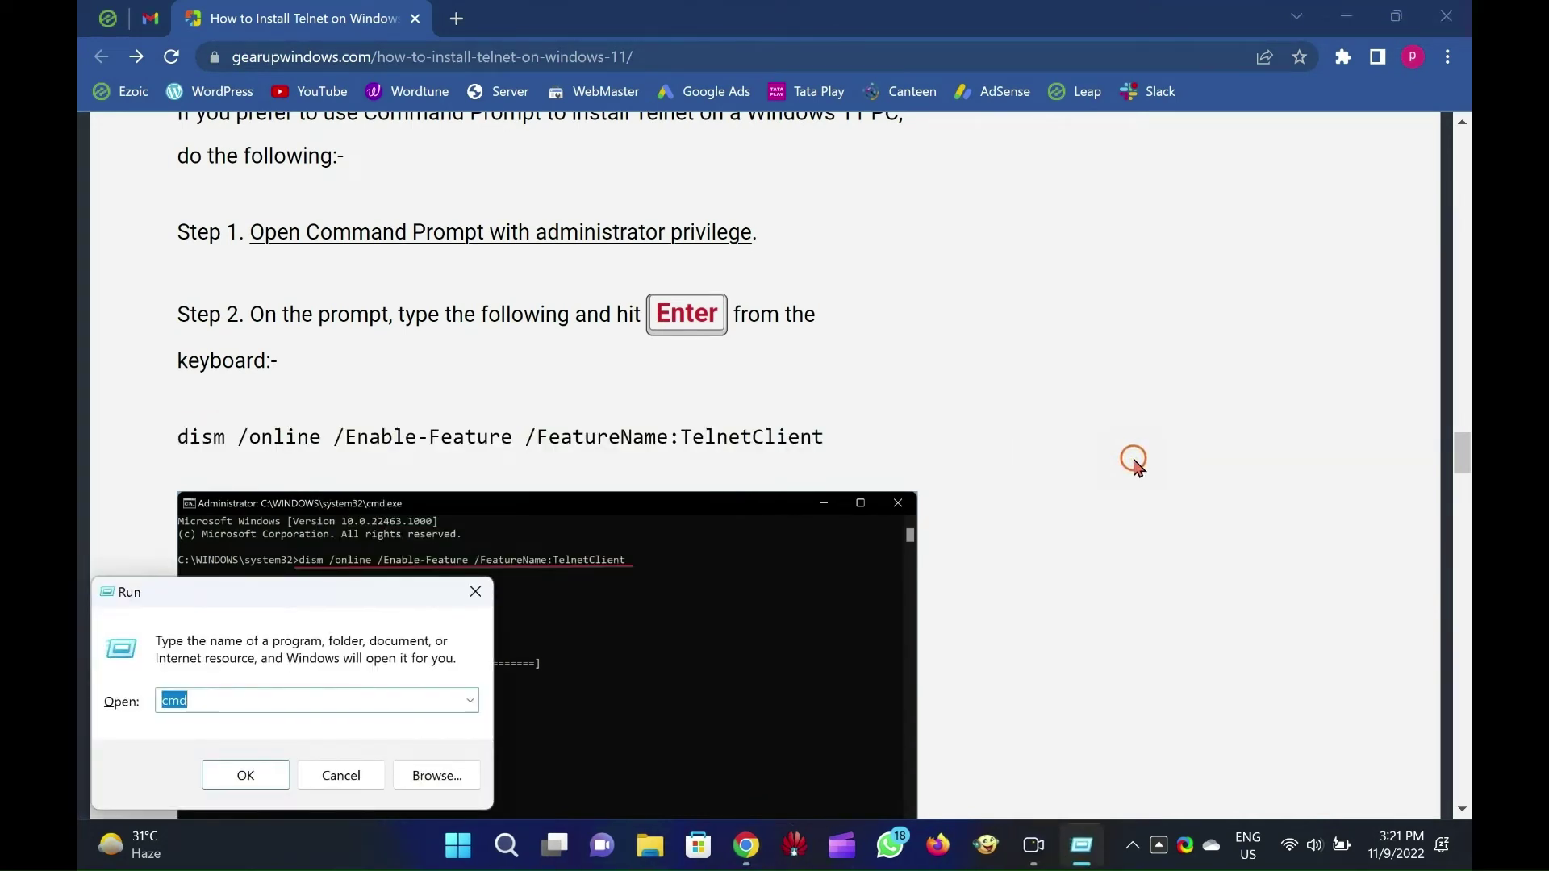
type("cmd")
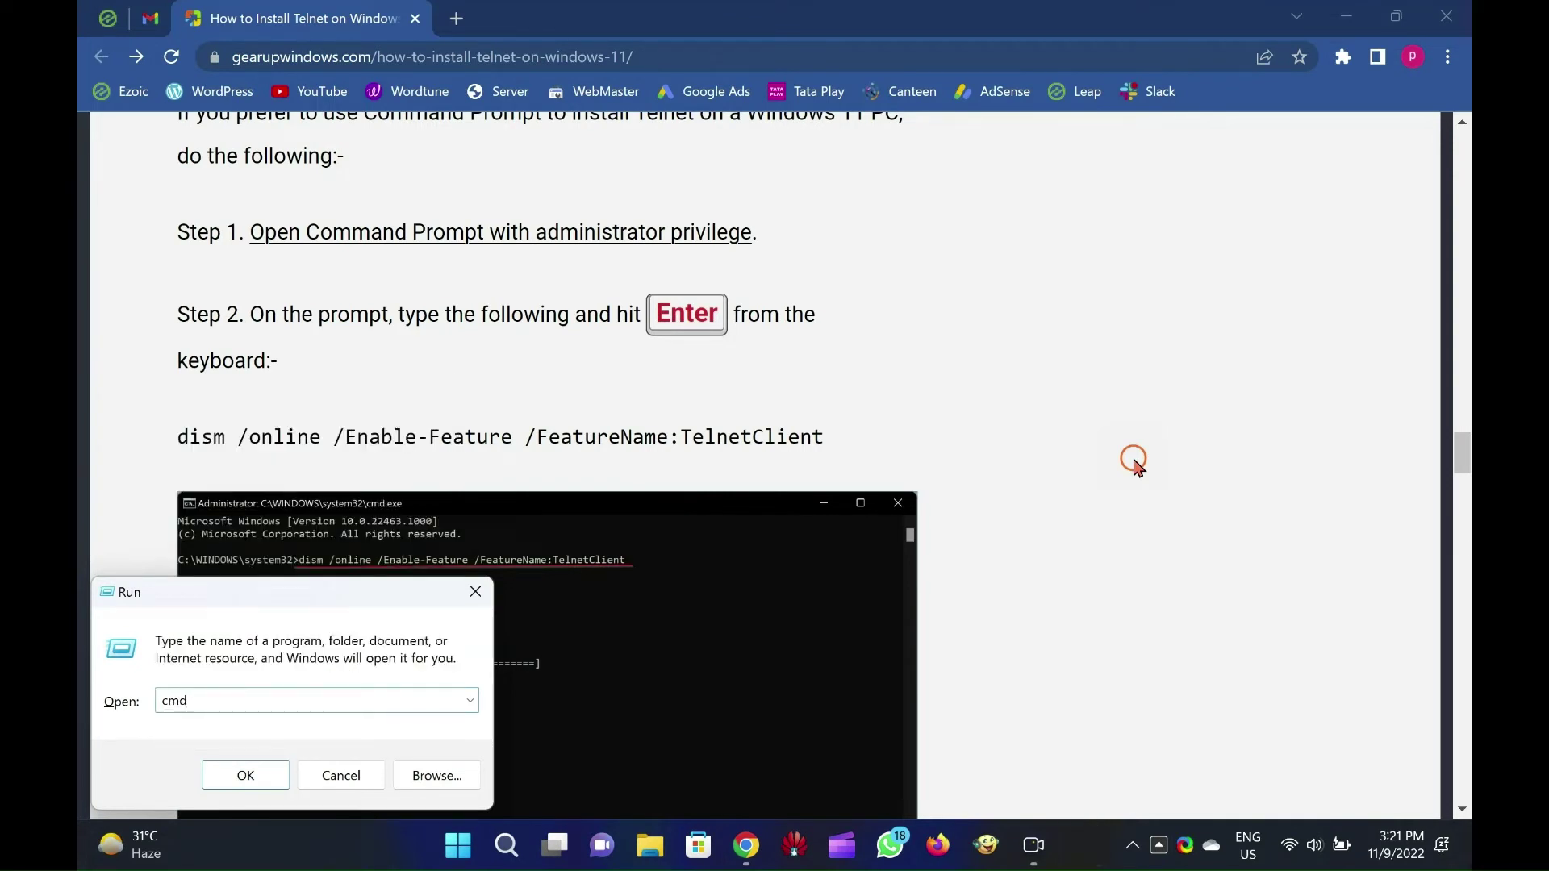
key("Return")
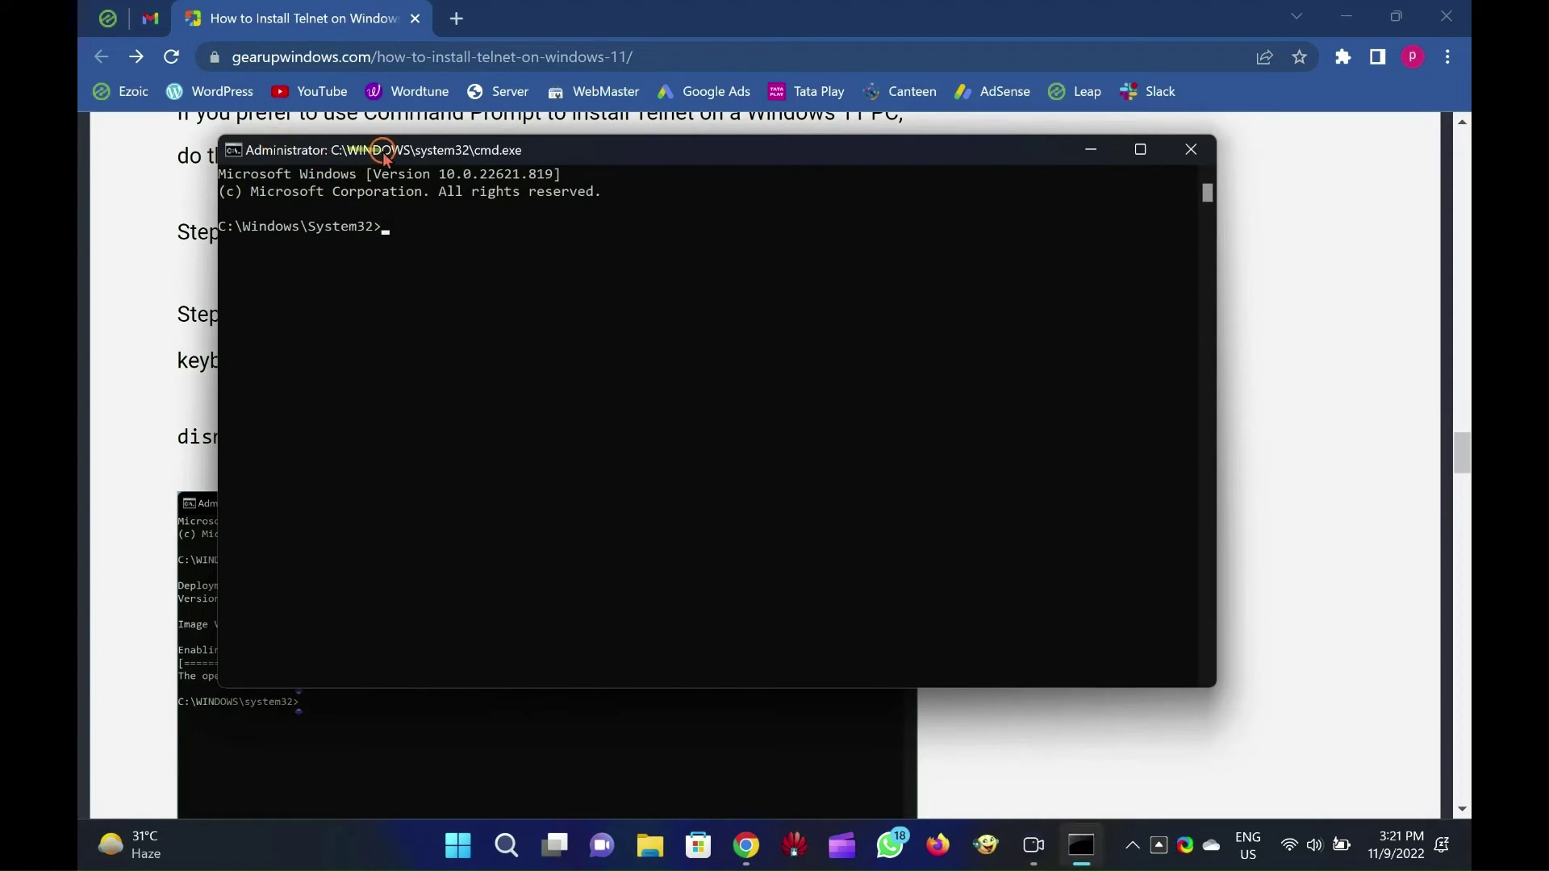
Paste and execute "dism /online /Enable-Feature /FeatureName:TelnetClient" in the administrator Command Prompt
right_click(504, 293)
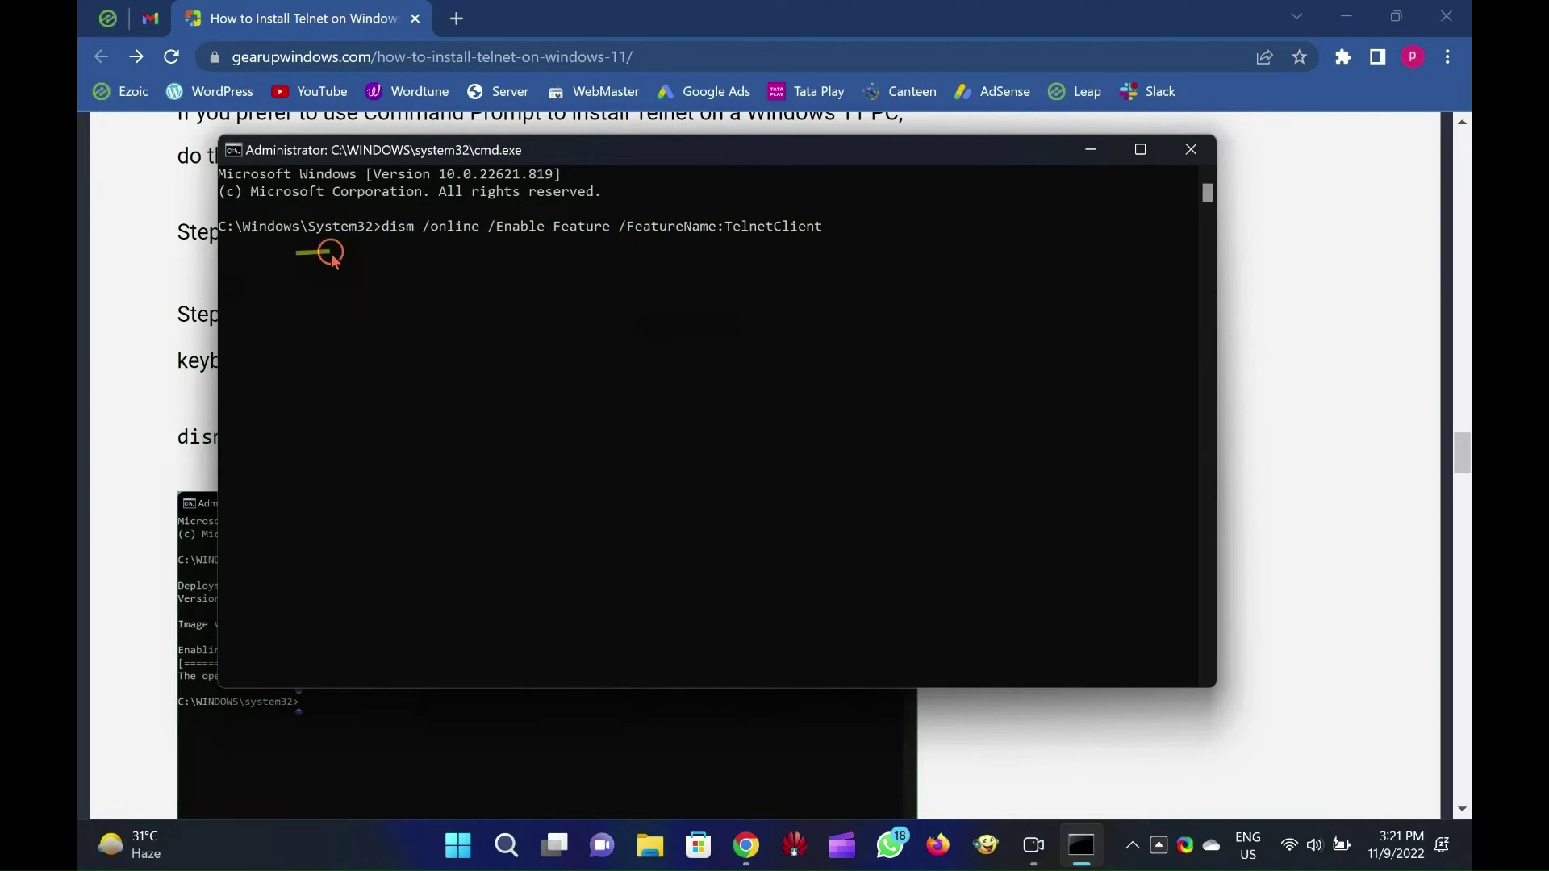
mouse_move(376, 227)
left_mouse_down()
mouse_move(789, 243)
mouse_move(840, 277)
mouse_move(861, 260)
mouse_move(387, 213)
left_mouse_up()
left_click(751, 333)
right_click(857, 253)
key("Return")
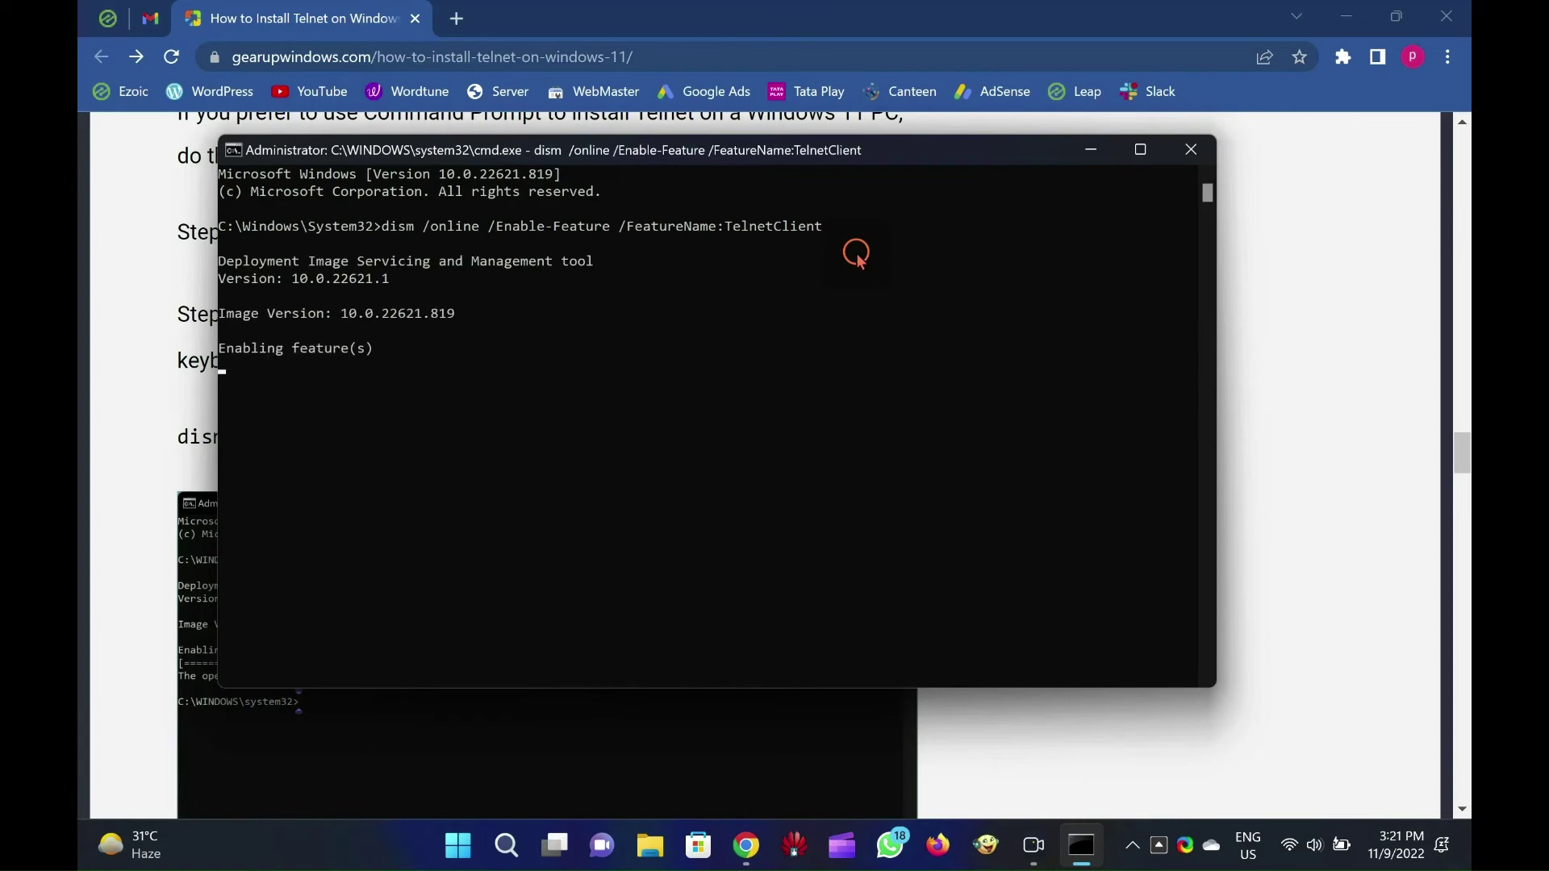
Minimize the Command Prompt window and bring up the article's "How to Uninstall Telnet on Windows 11?" section
left_click(1087, 149)
scroll(180, 404, "down", 12)
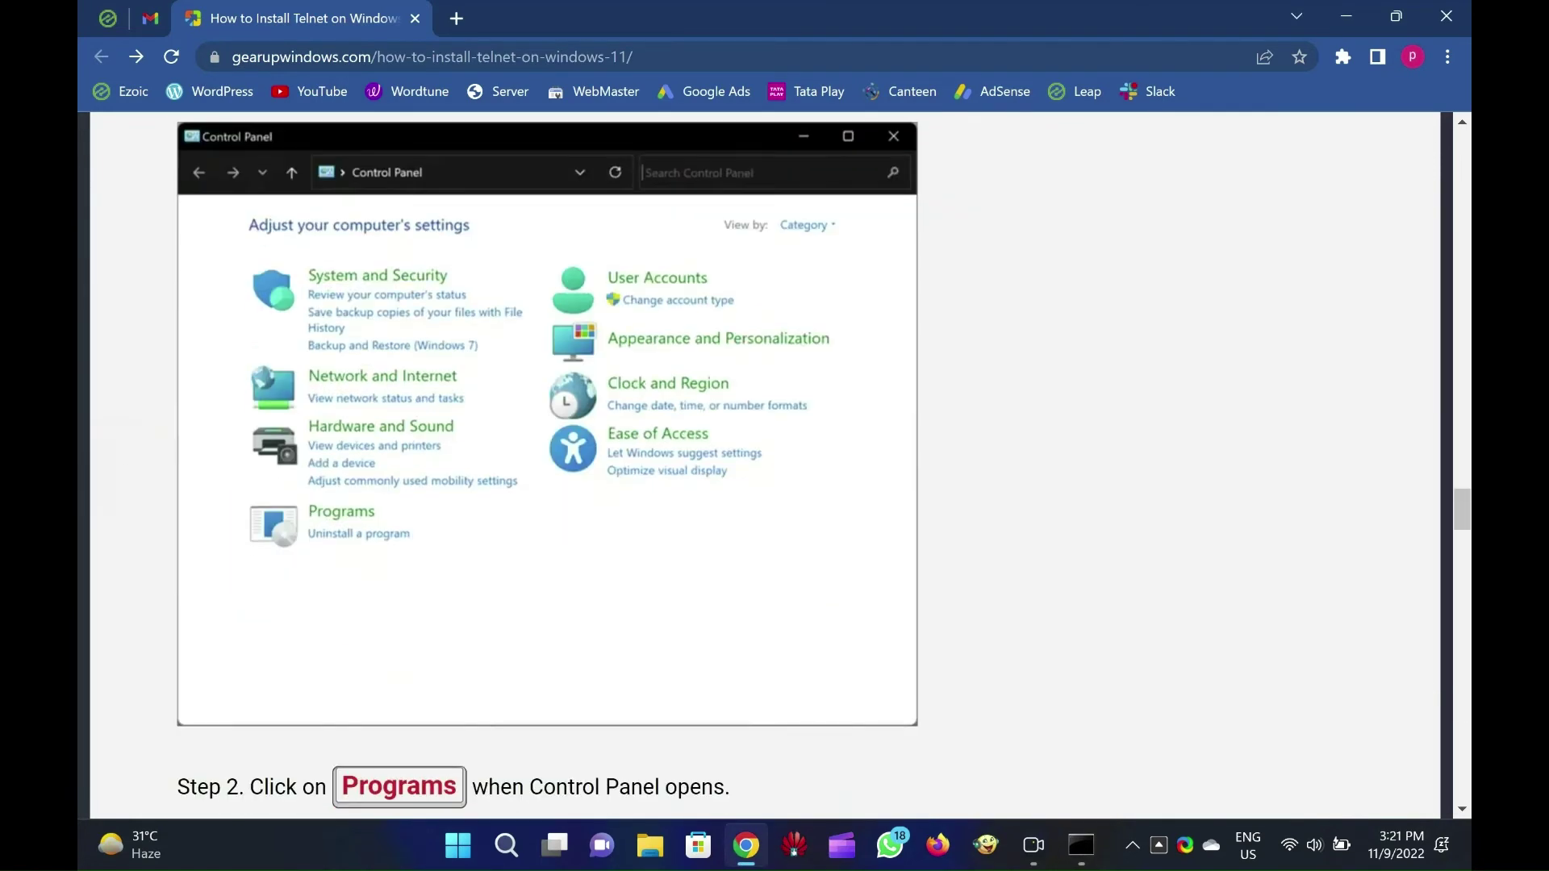
scroll(807, 464, "up", 4)
key("super+r")
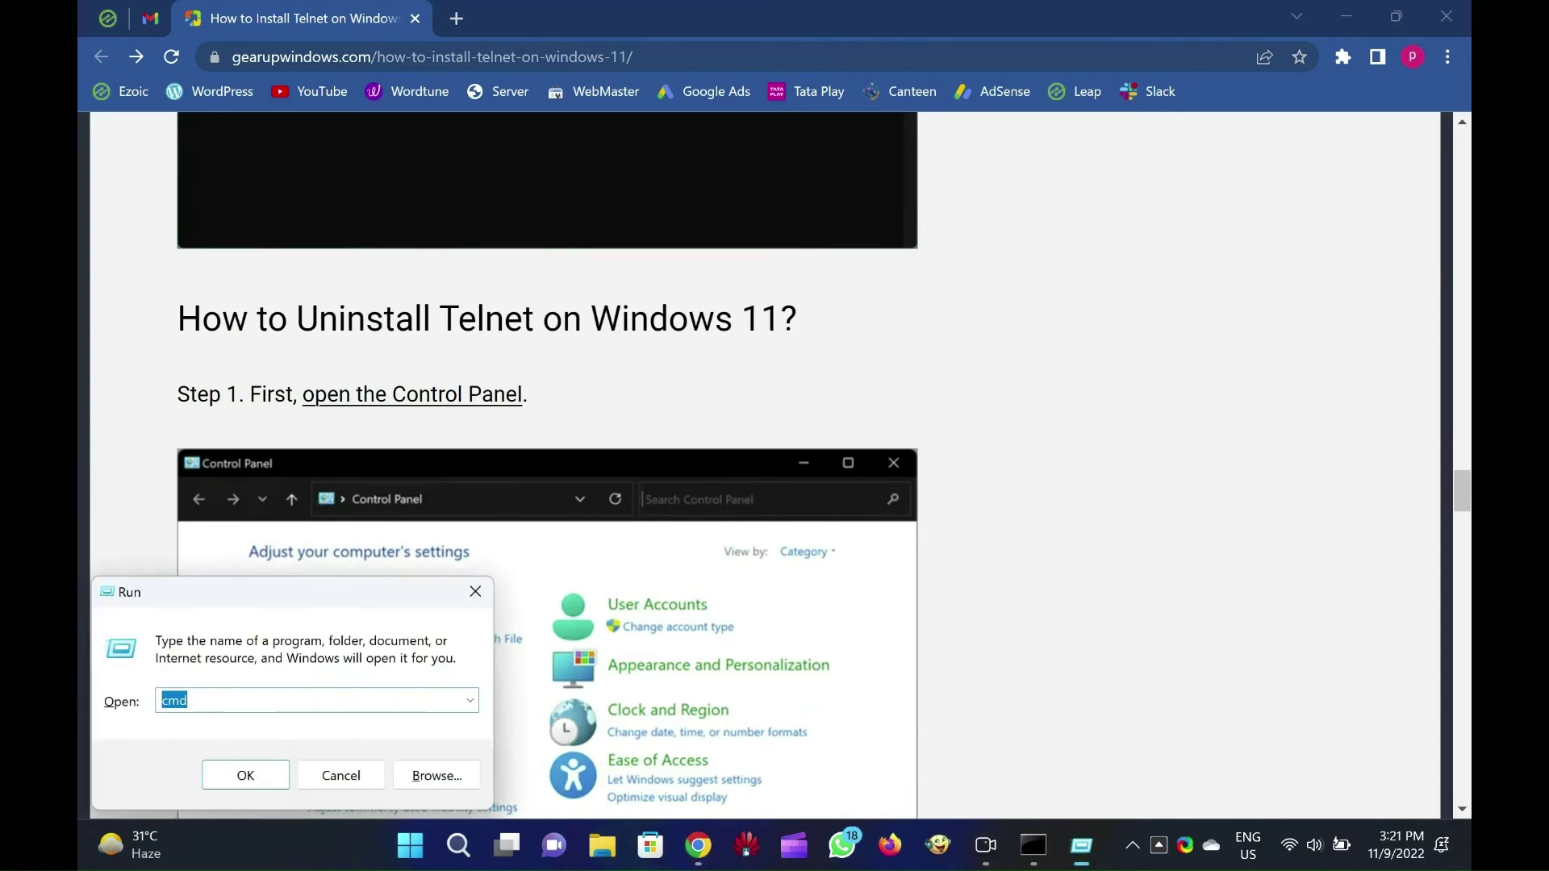
key("Escape")
Open the Windows Features dialog from the Programs category of Control Panel
key("super")
type("con")
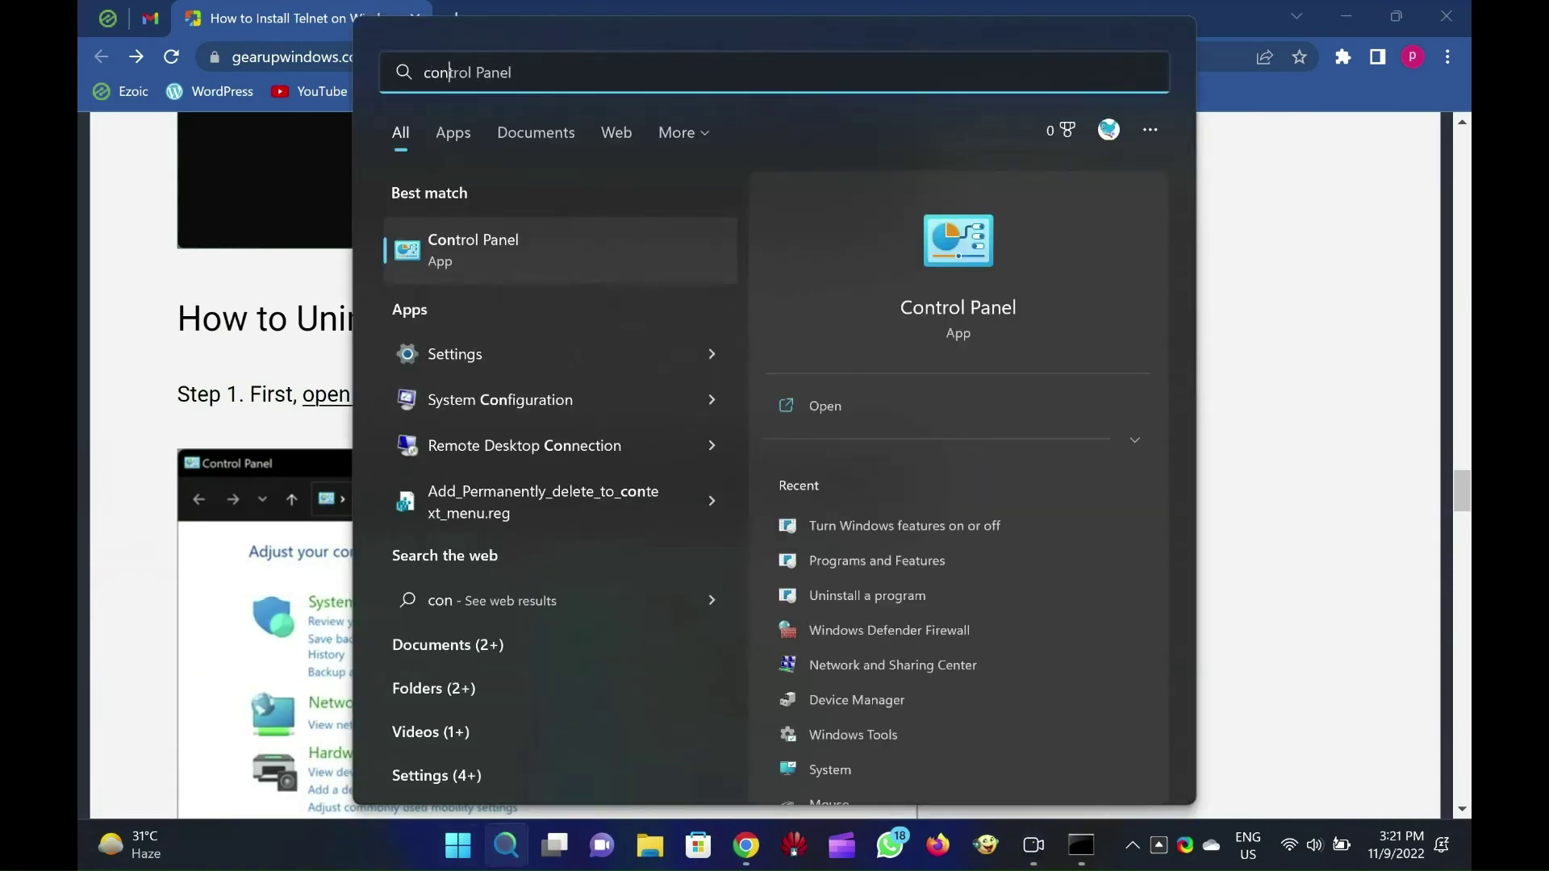
key("Return")
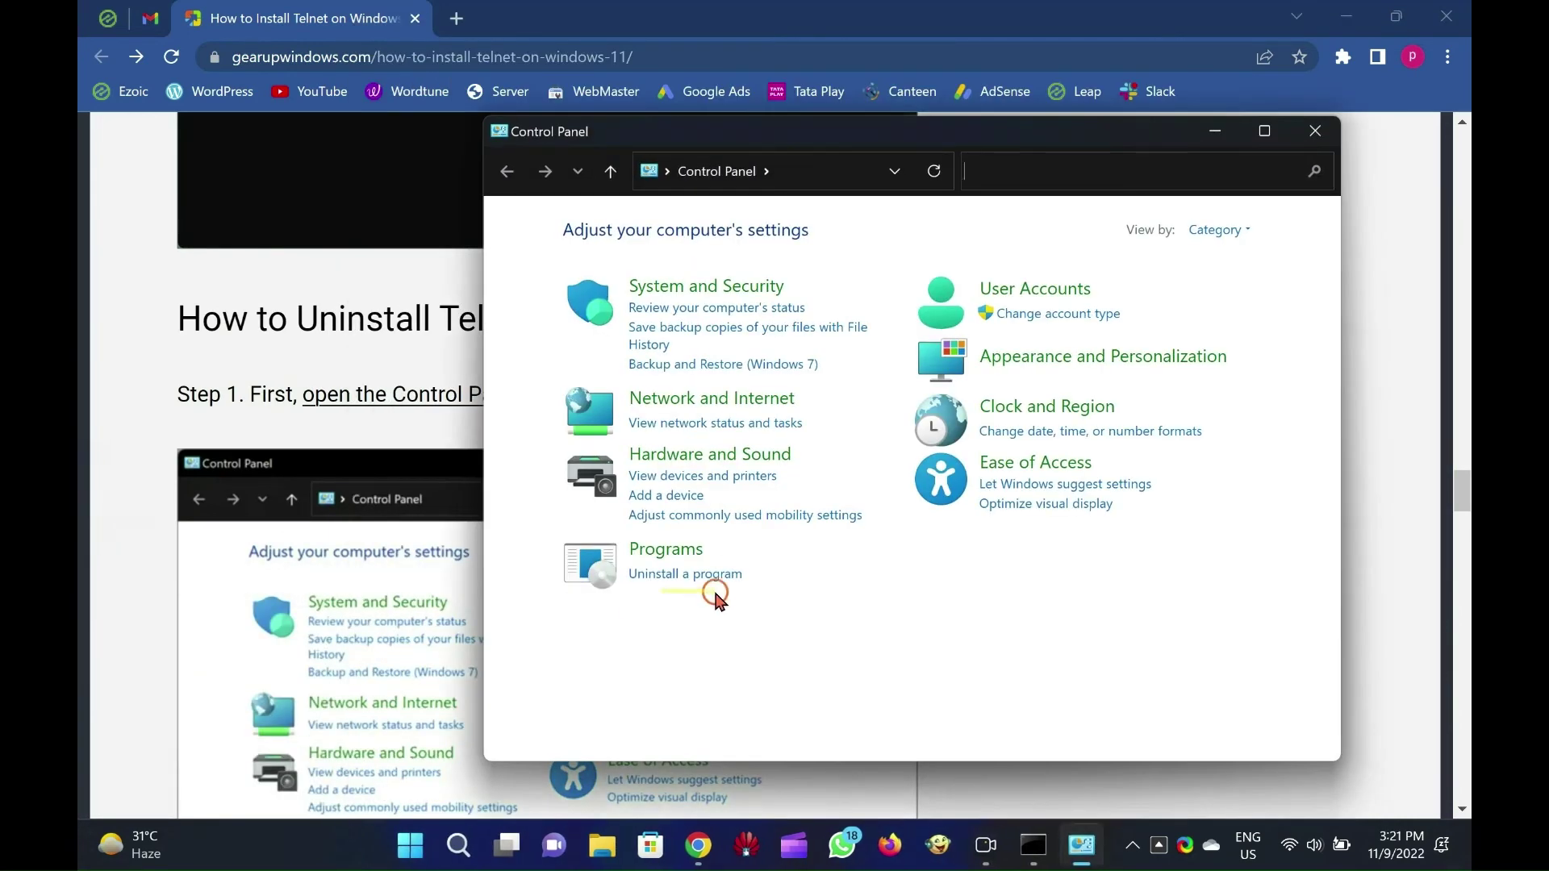
left_click(688, 550)
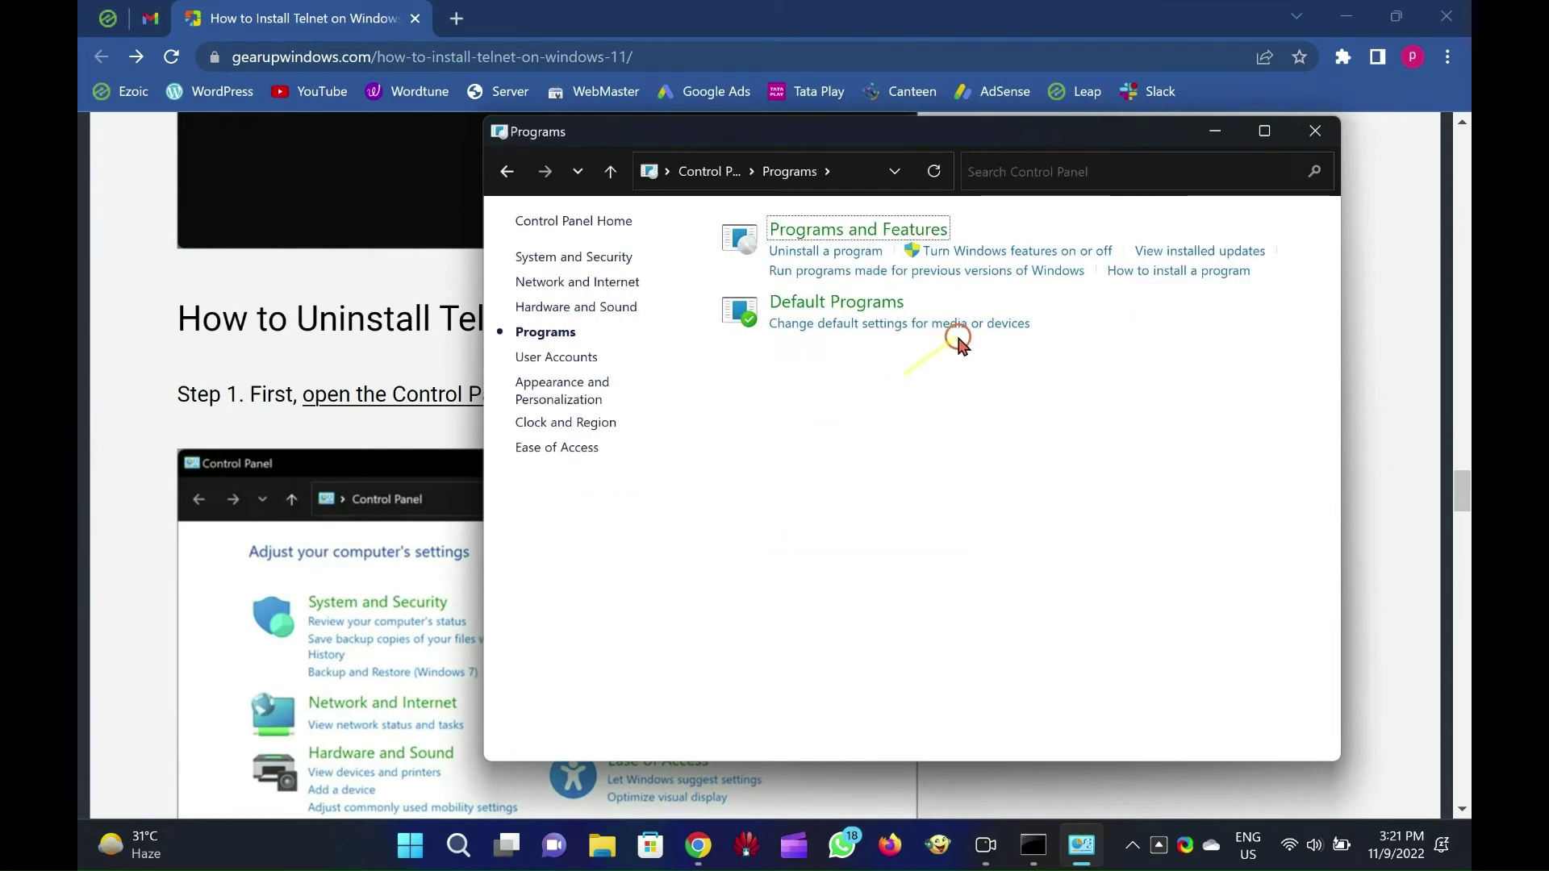
left_click(986, 261)
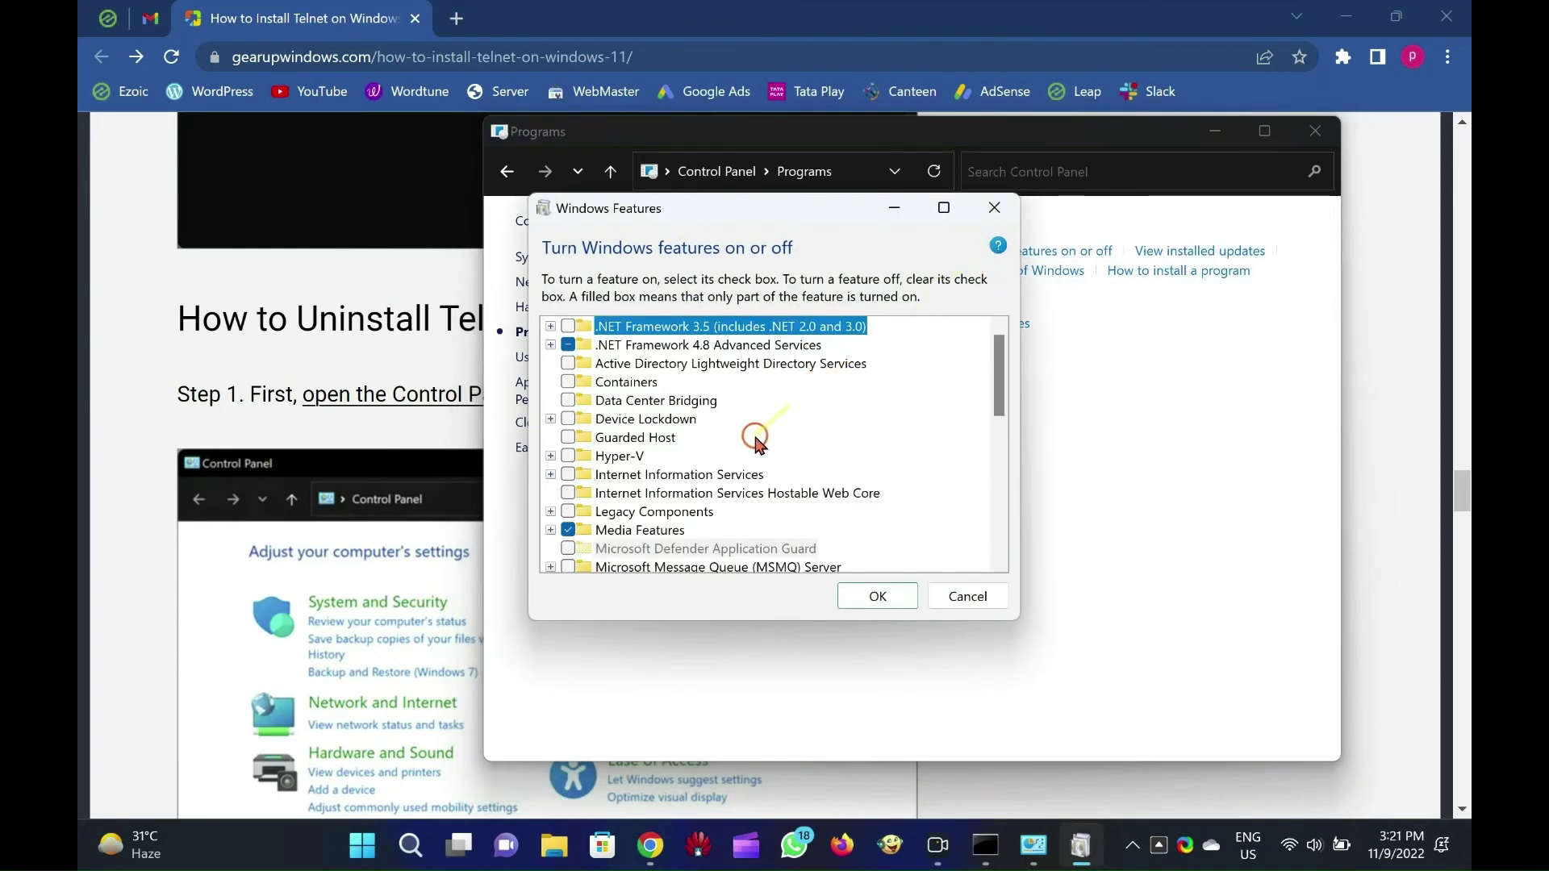
Turn off the Telnet Client feature in the Windows Features list and apply the change
scroll(751, 448, "down", 3)
scroll(748, 456, "down", 2)
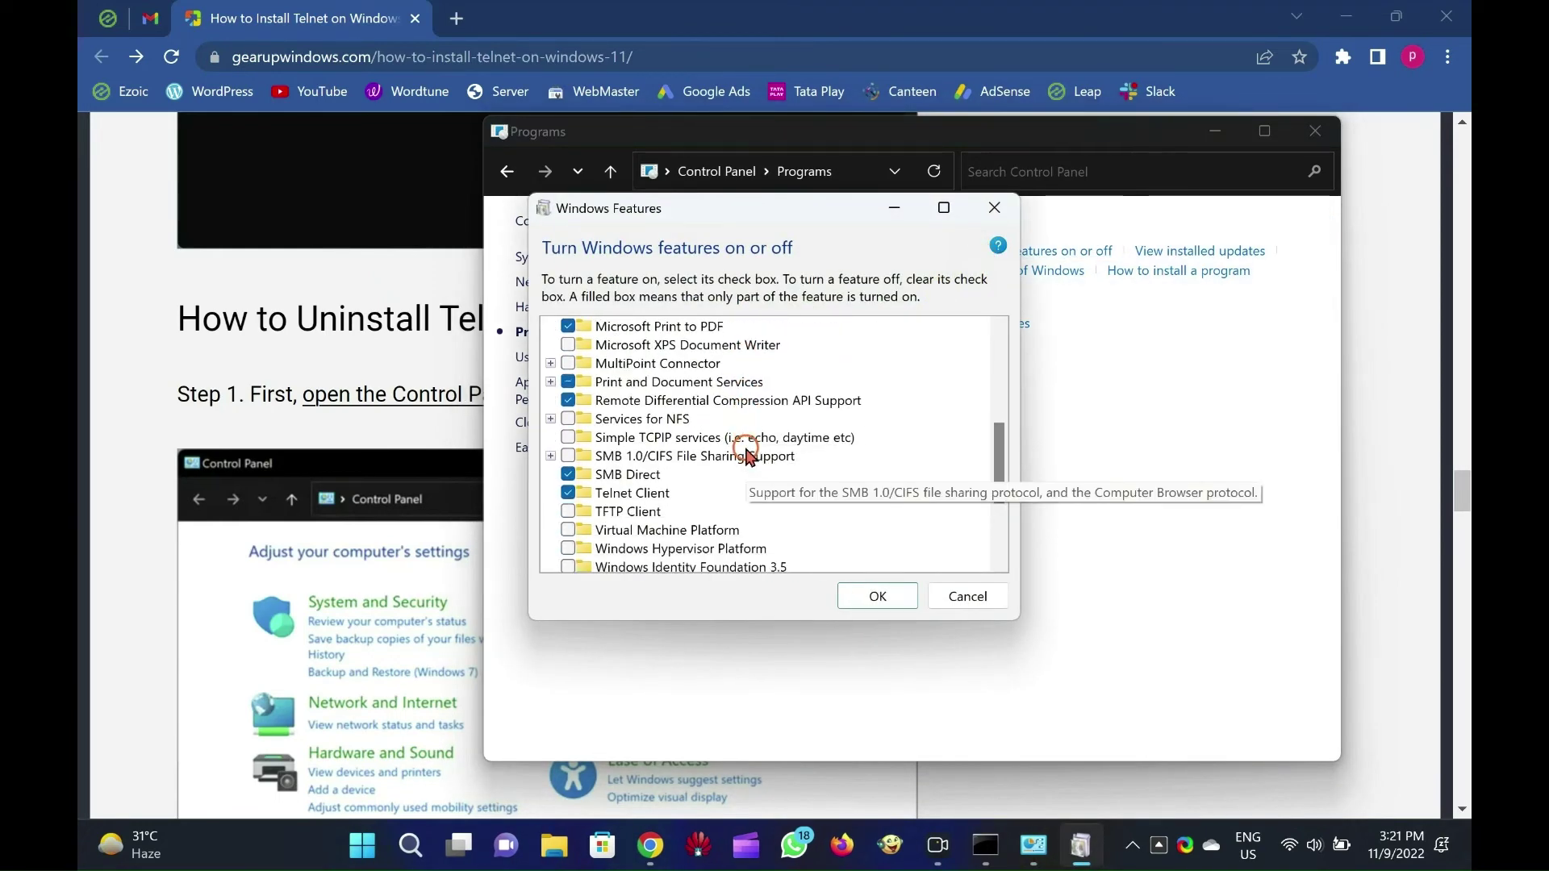
left_click(598, 496)
left_click(598, 496)
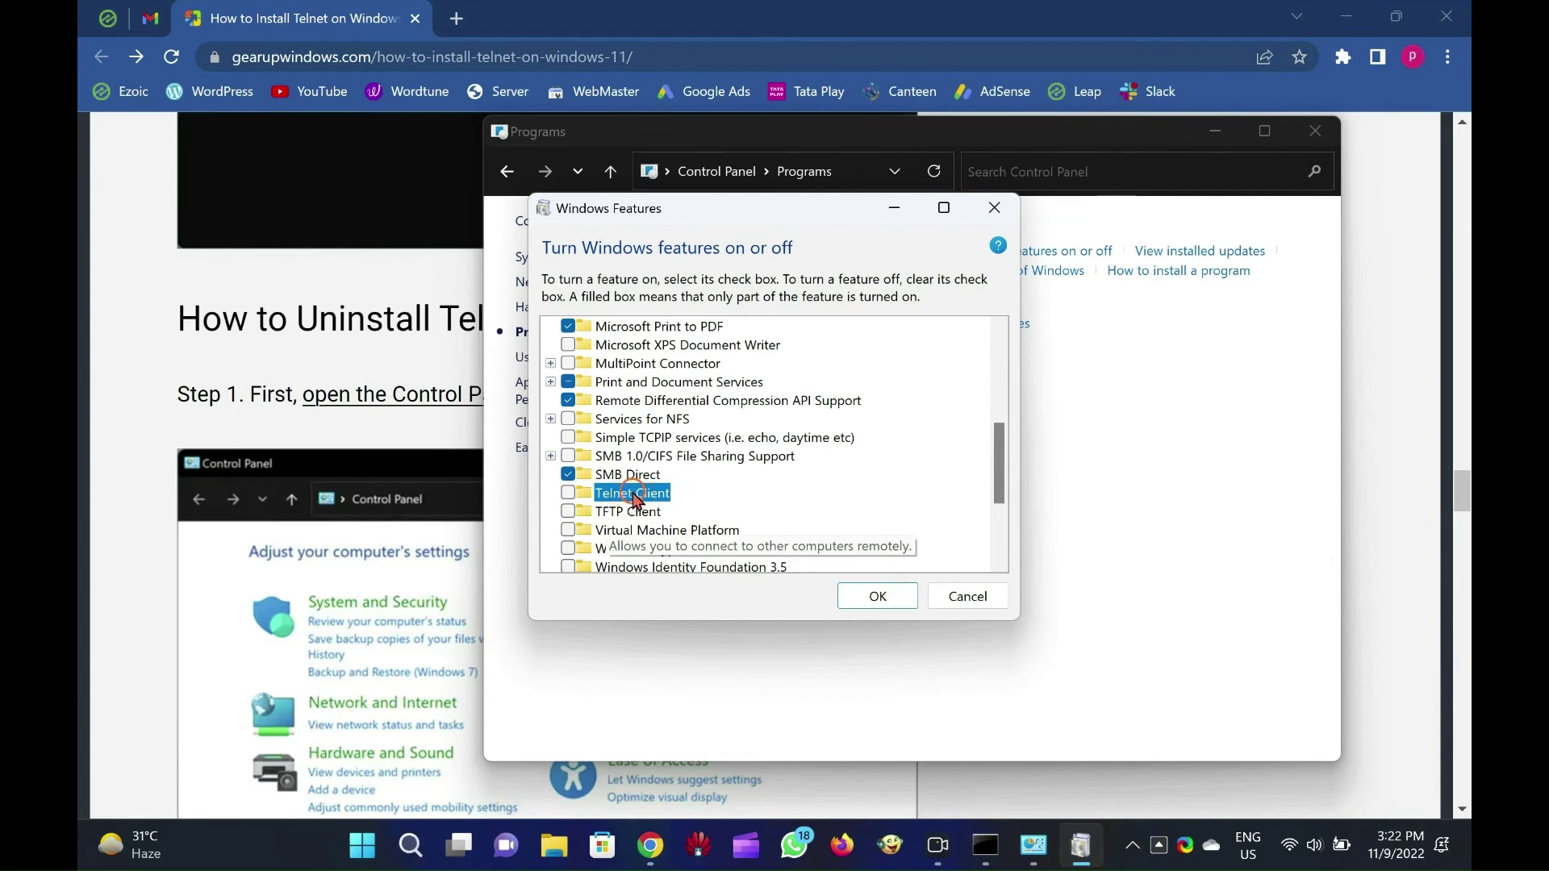
left_click(873, 599)
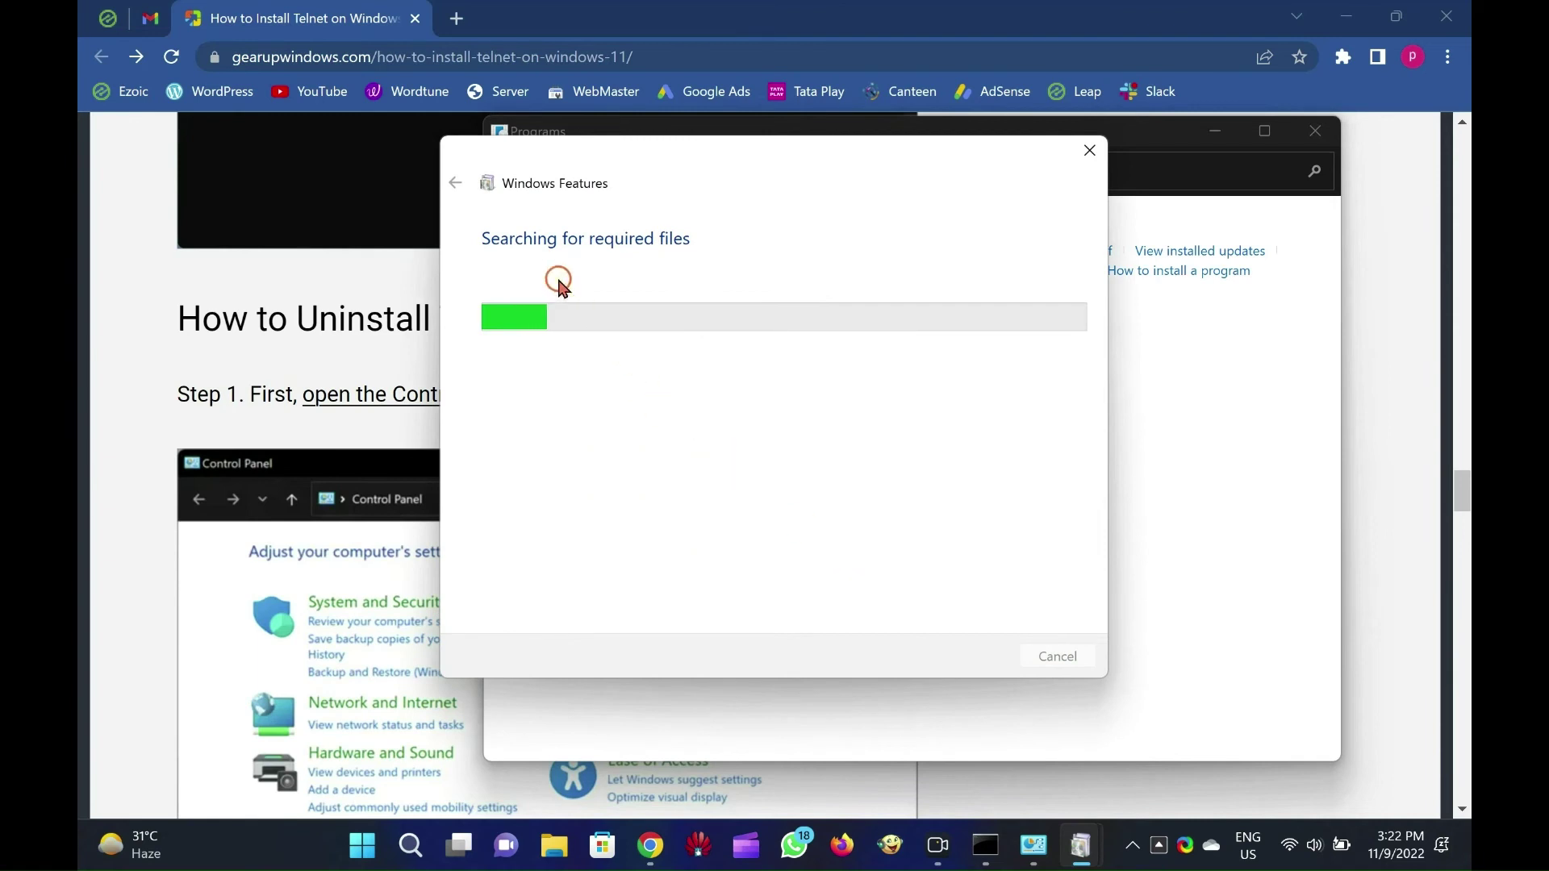
Close the Control Panel Programs window and dismiss the finished Windows Features dialog
left_click(1331, 137)
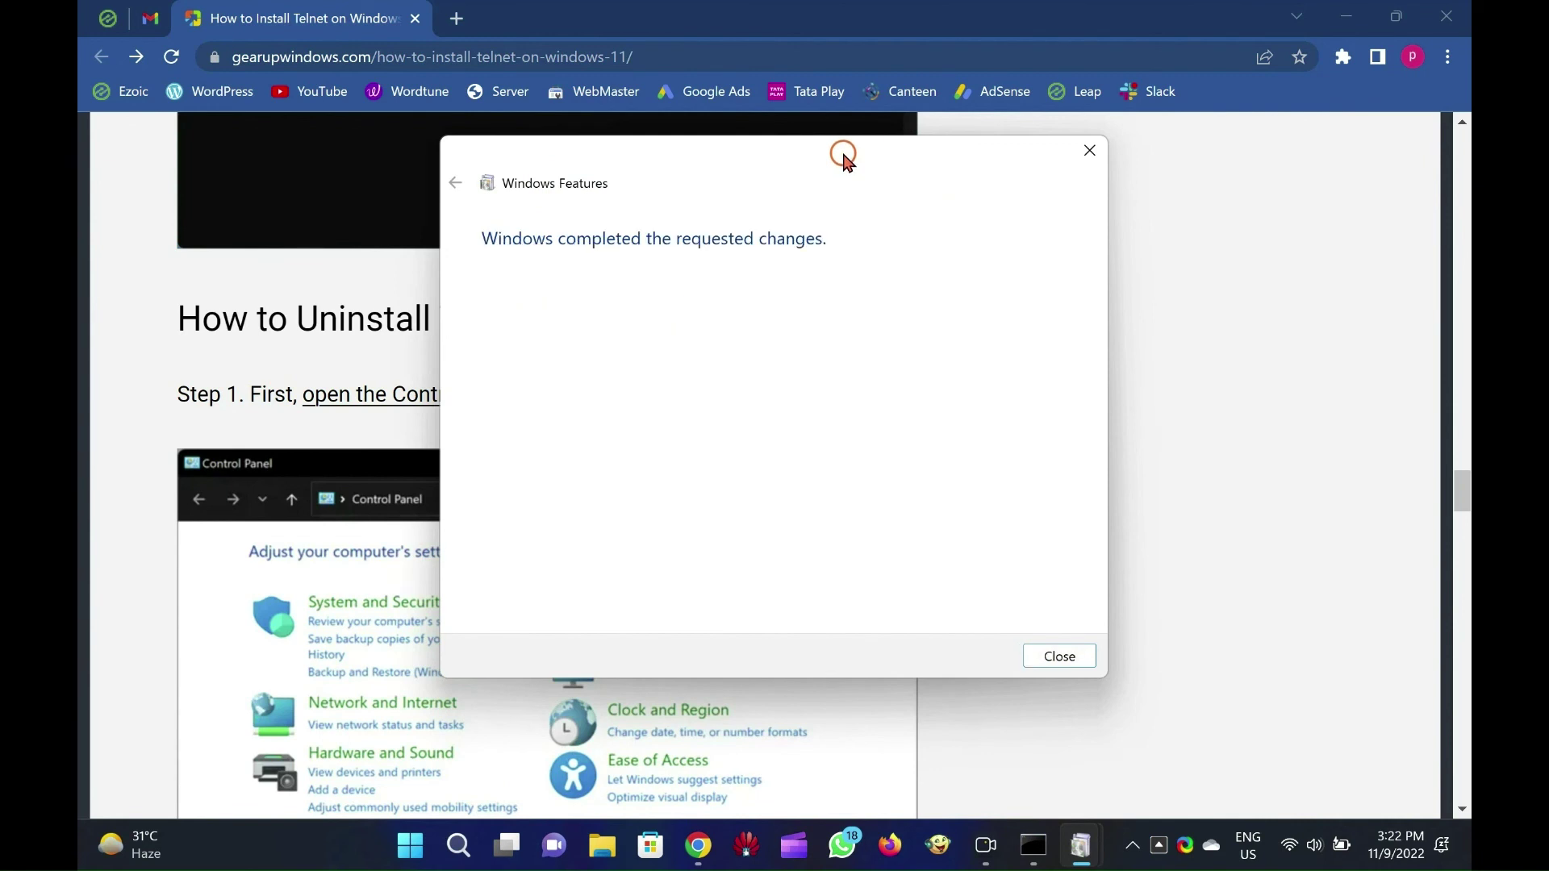
left_click_drag(841, 152, 819, 155)
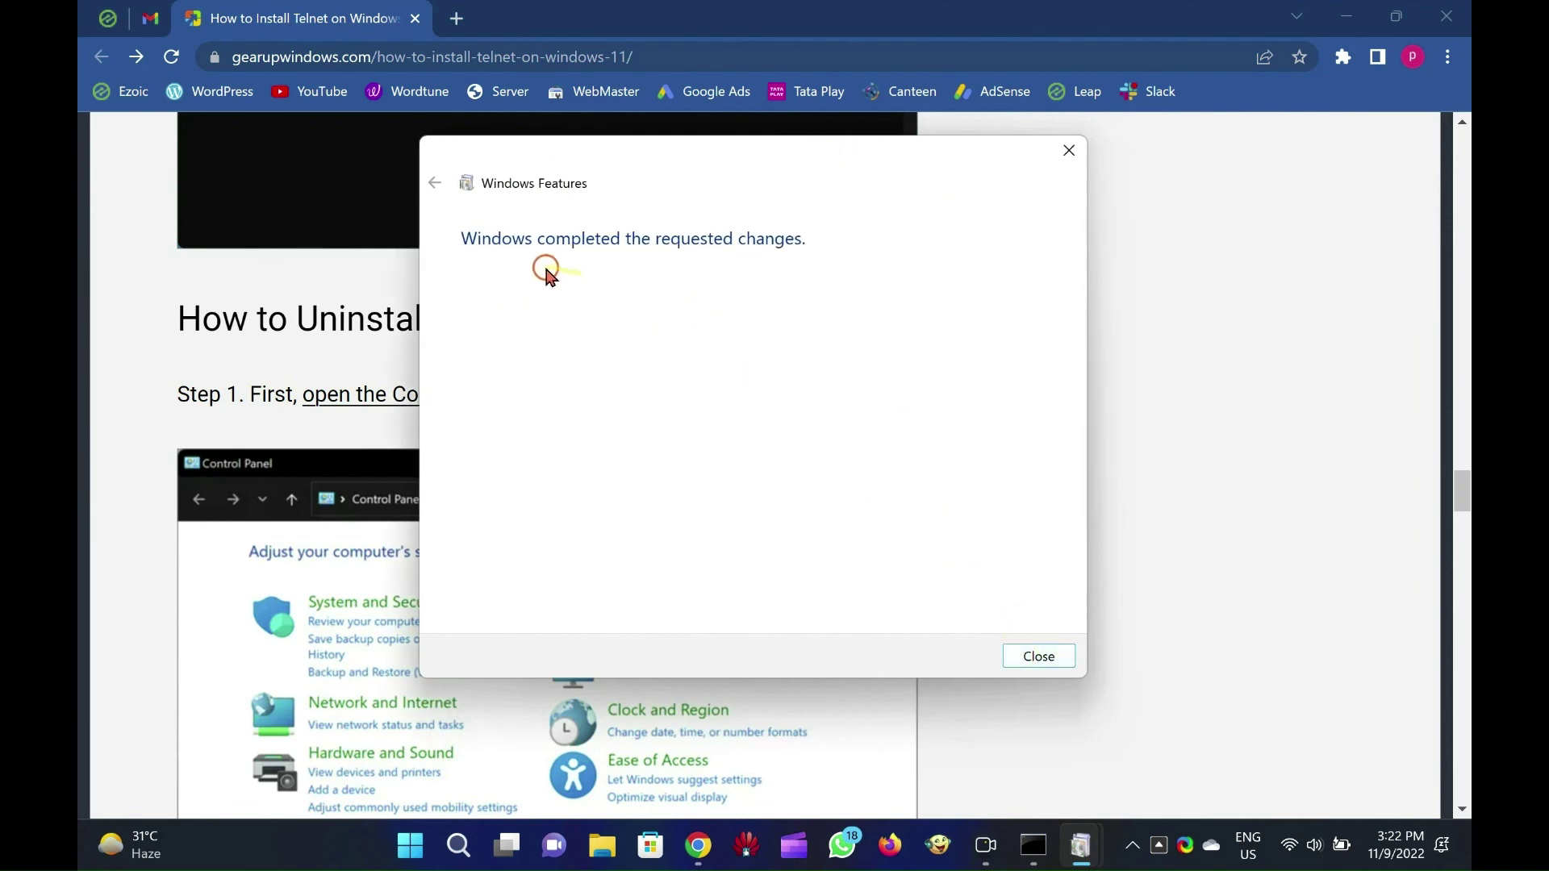
left_click(1040, 657)
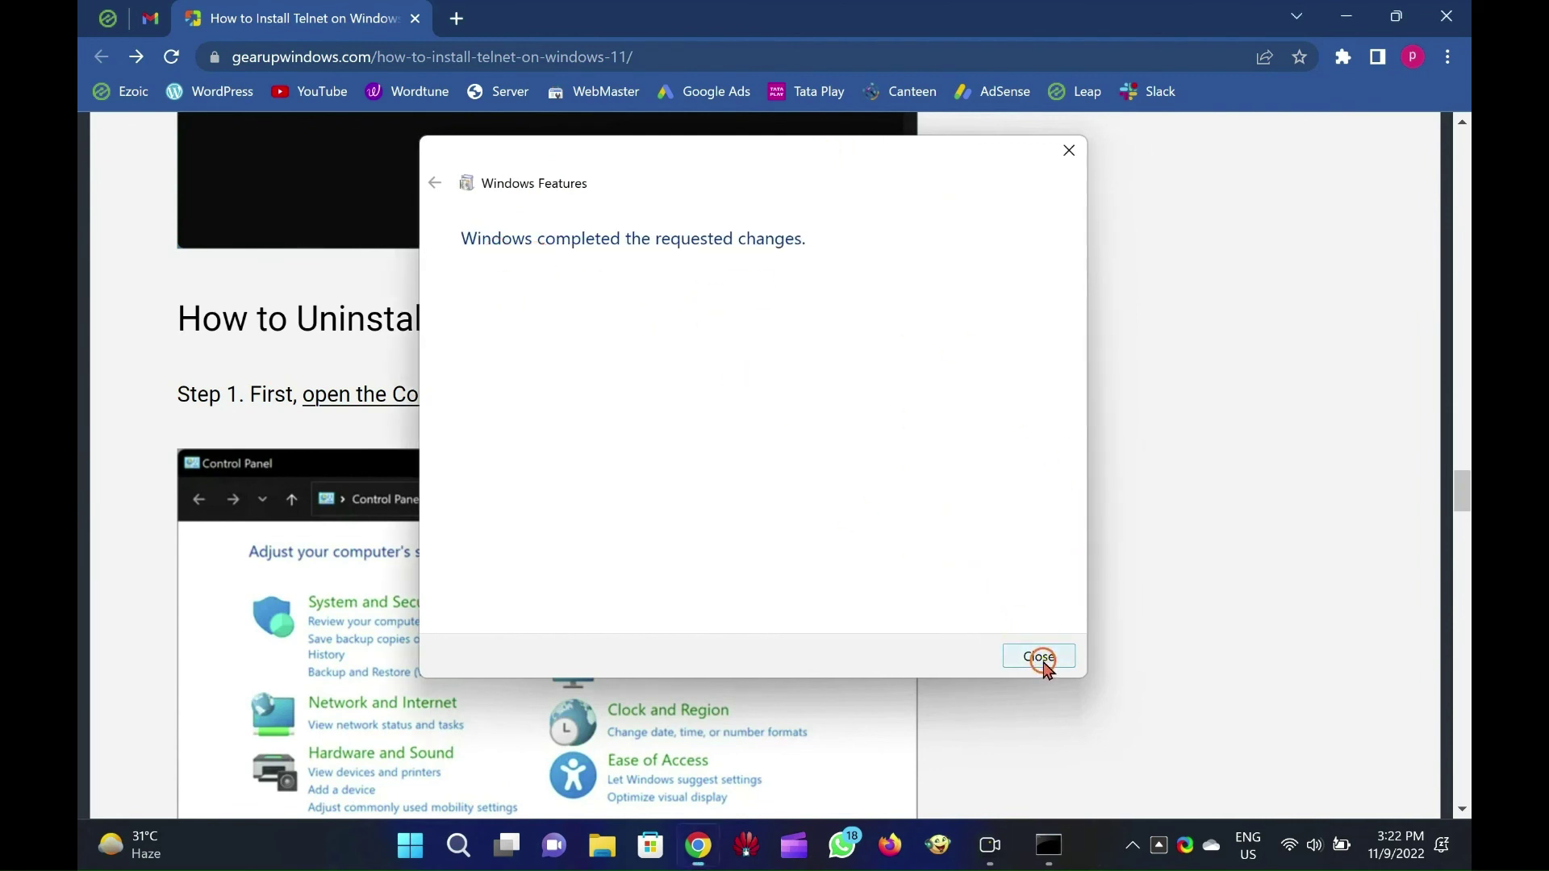
Return to the beginning of the "How to Install Telnet on Windows 11?" article
scroll(1113, 553, "up", 20)
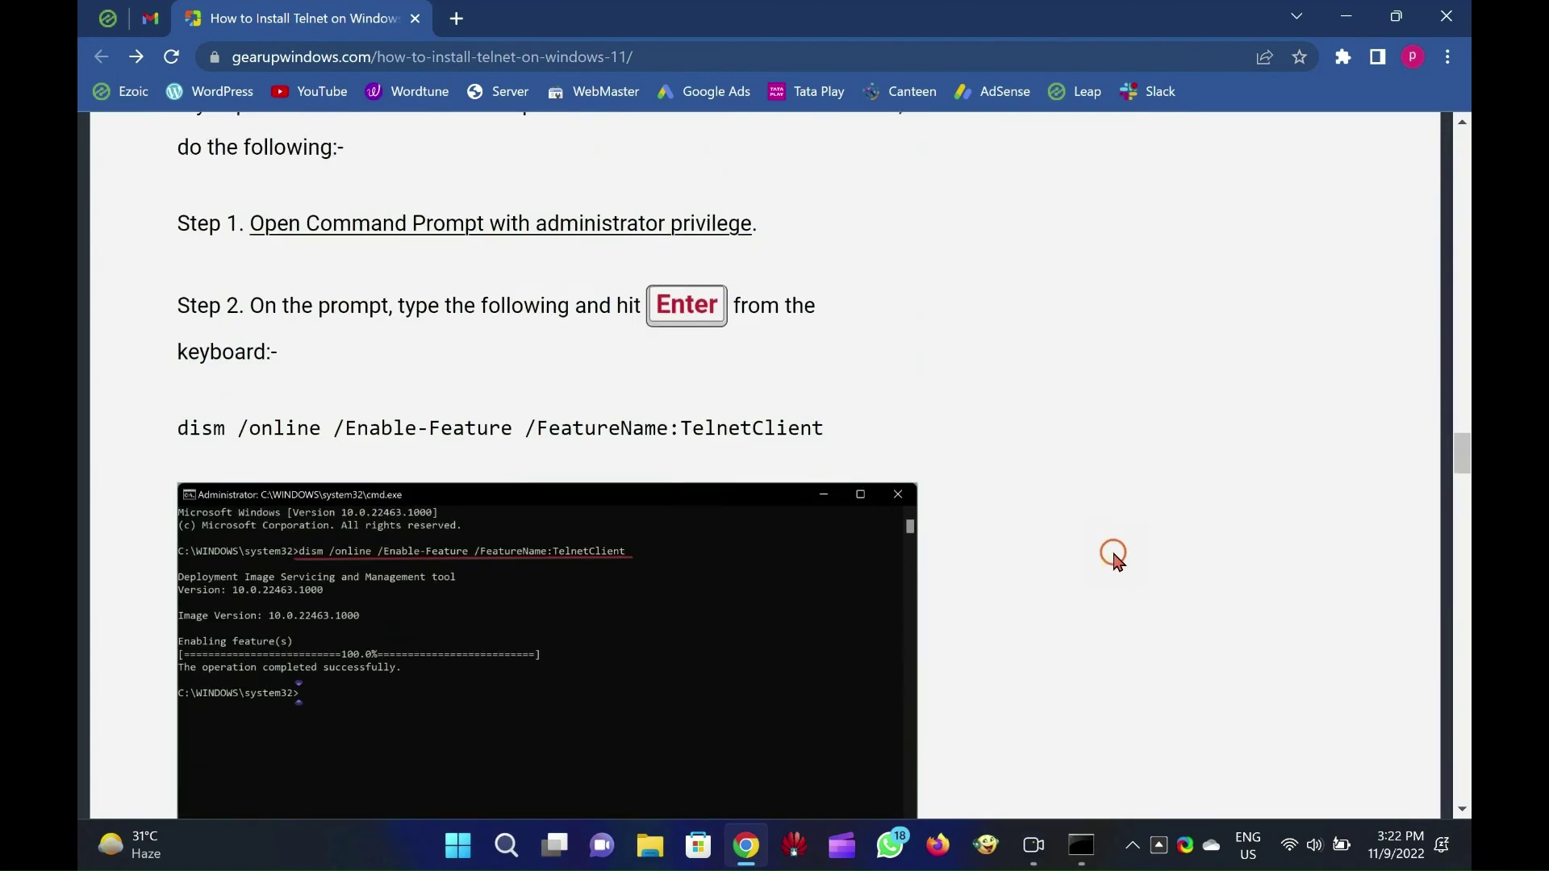
scroll(1122, 539, "up", 15)
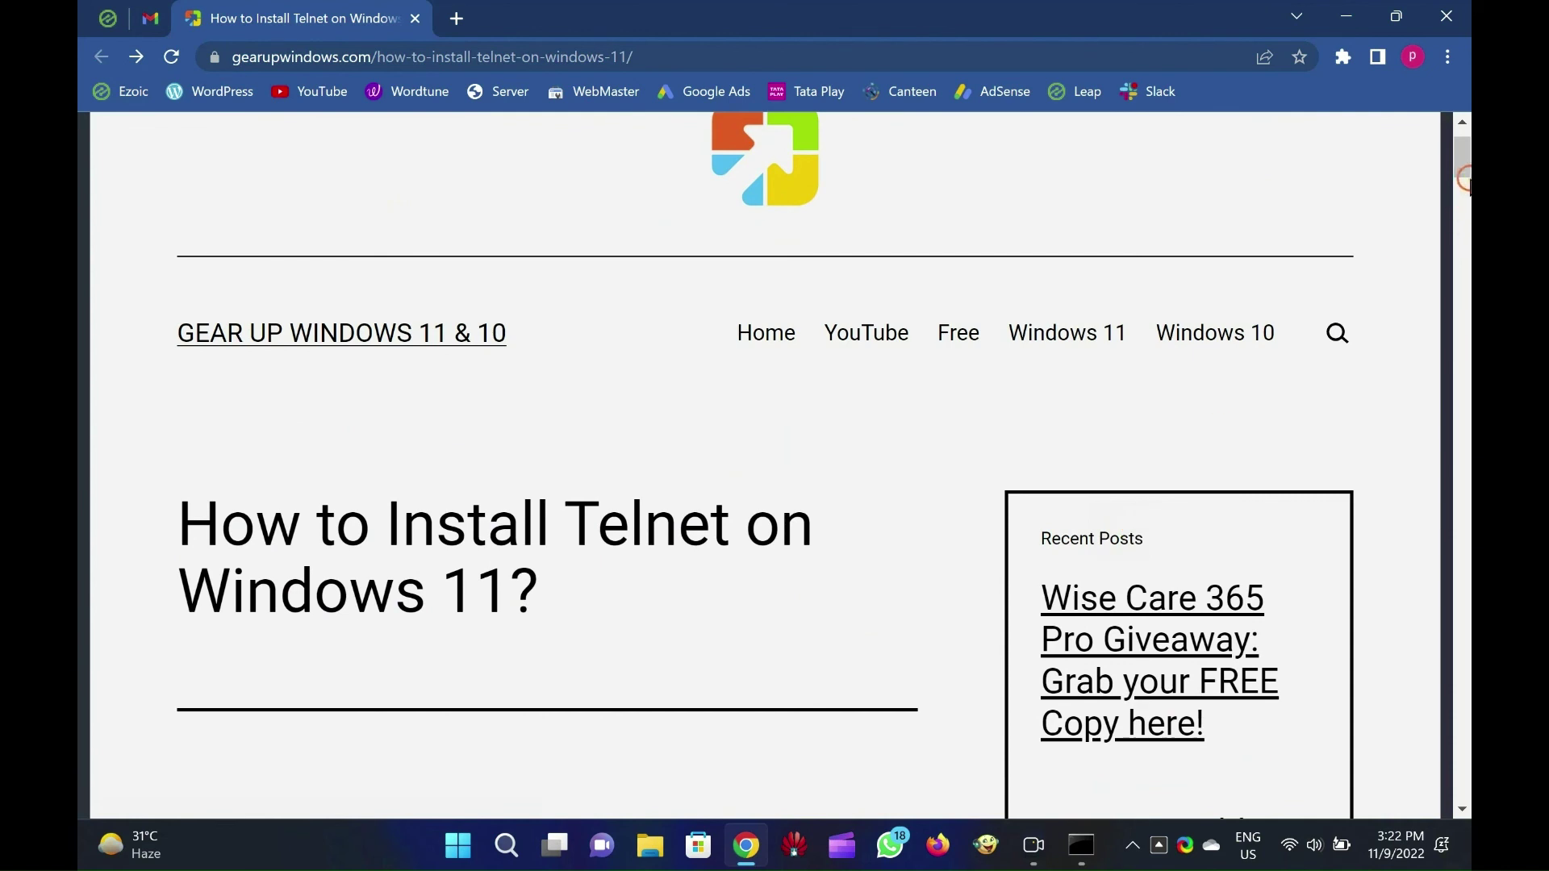
scroll(1462, 169, "up", 1)
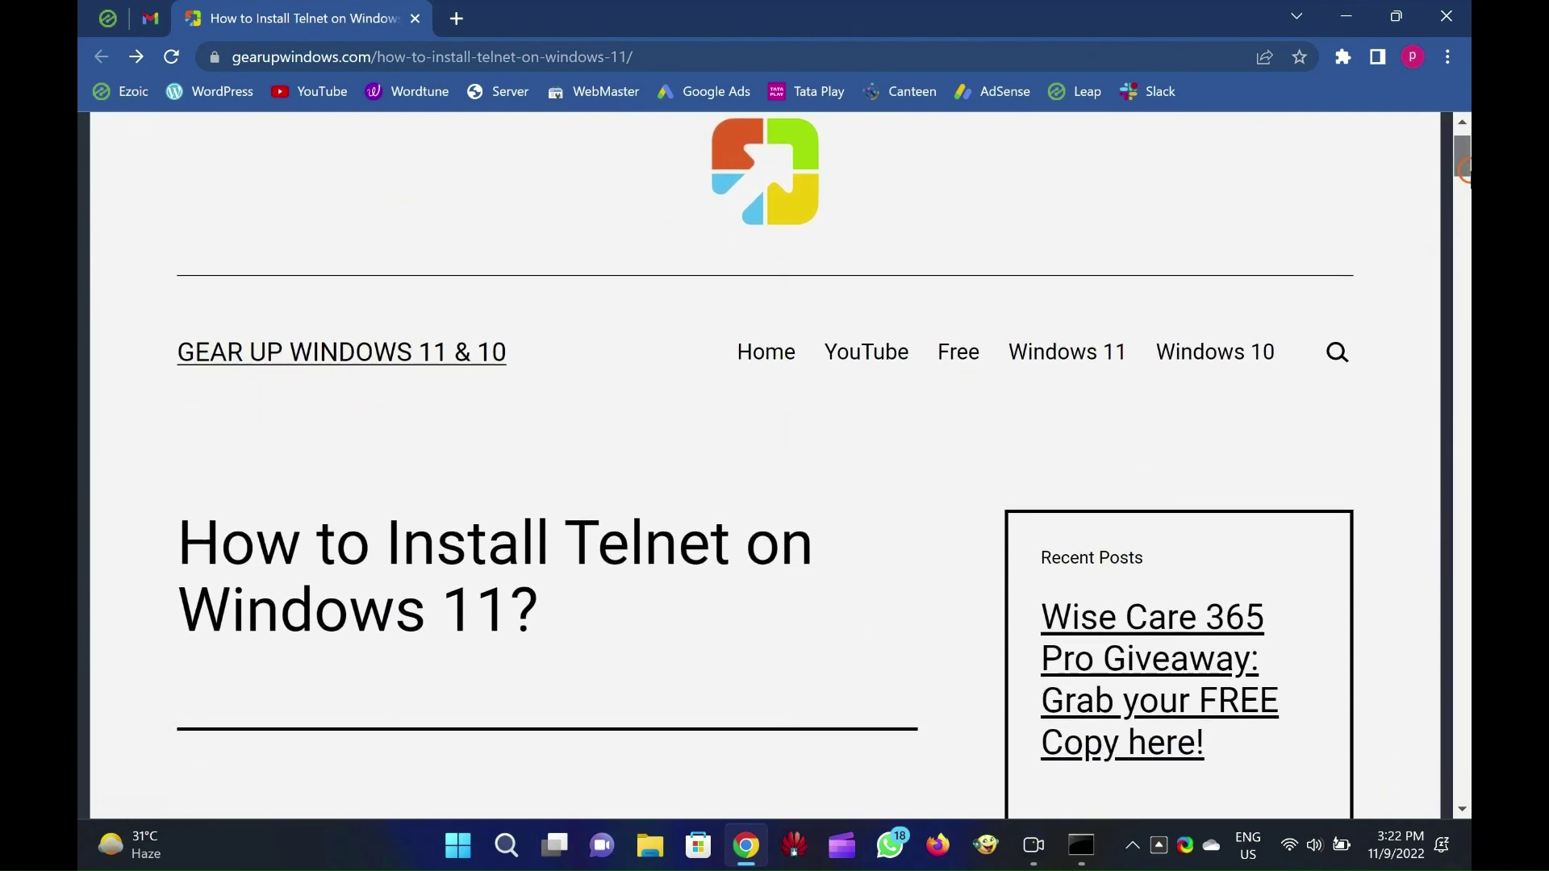